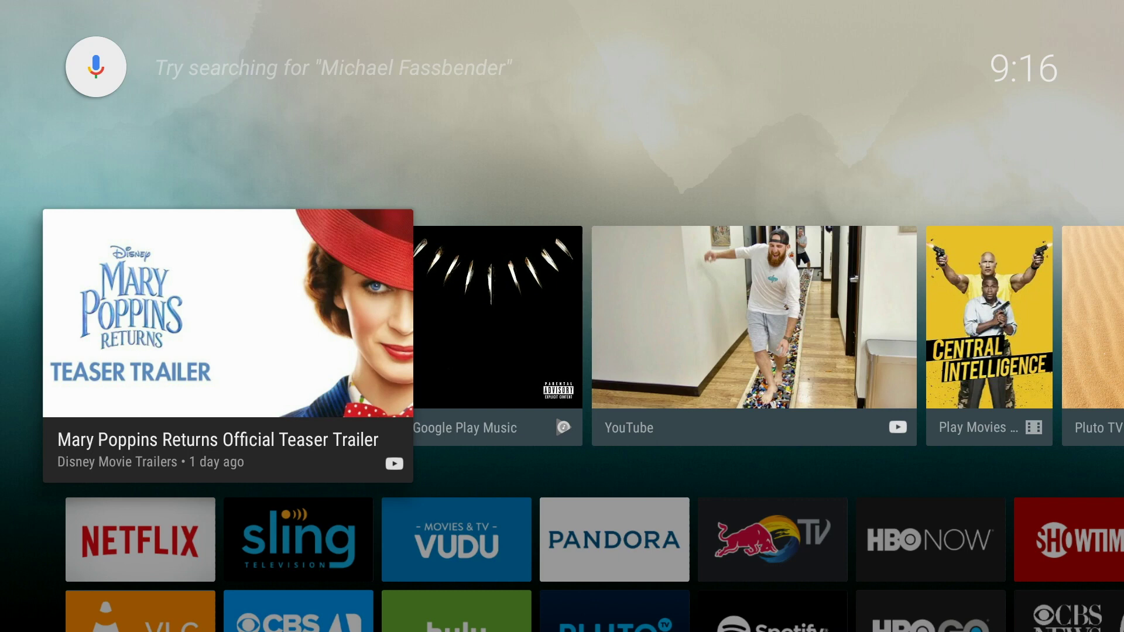
Check the Unknown sources option under Security & restrictions in the device settings and return to the home screen
{"action": "key", "text": "Down"}
{"action": "key", "text": "Down"}
{"action": "key", "text": "Down"}
{"action": "key", "text": "Down"}
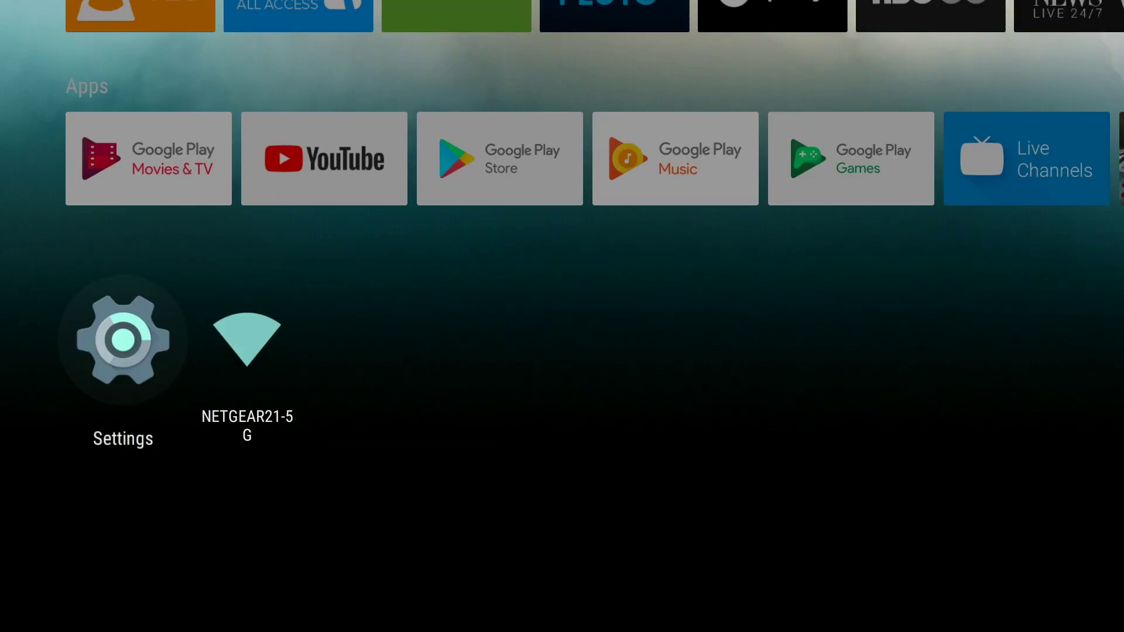
{"action": "key", "text": "Return"}
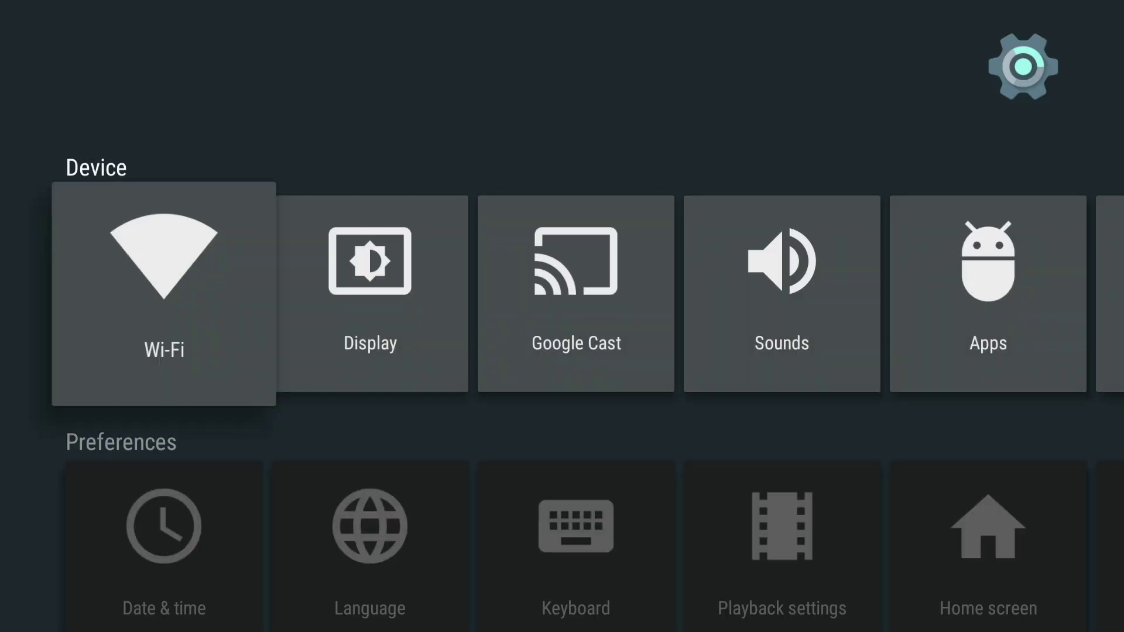
{"action": "key", "text": "Down"}
{"action": "key", "text": "Down"}
{"action": "key", "text": "Right"}
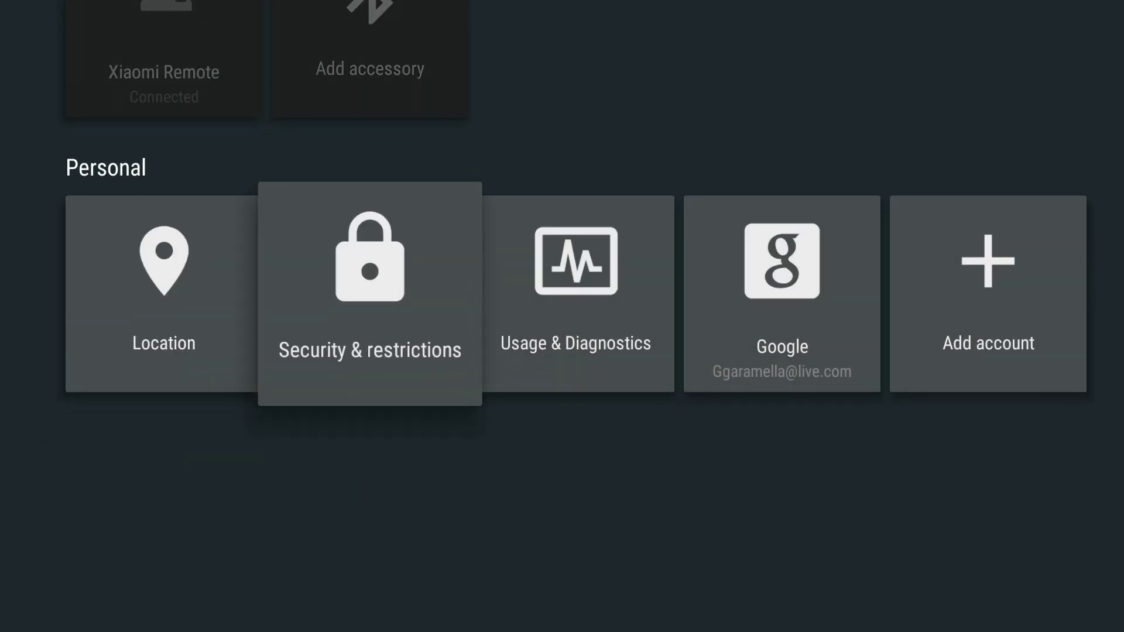
{"action": "key", "text": "Return"}
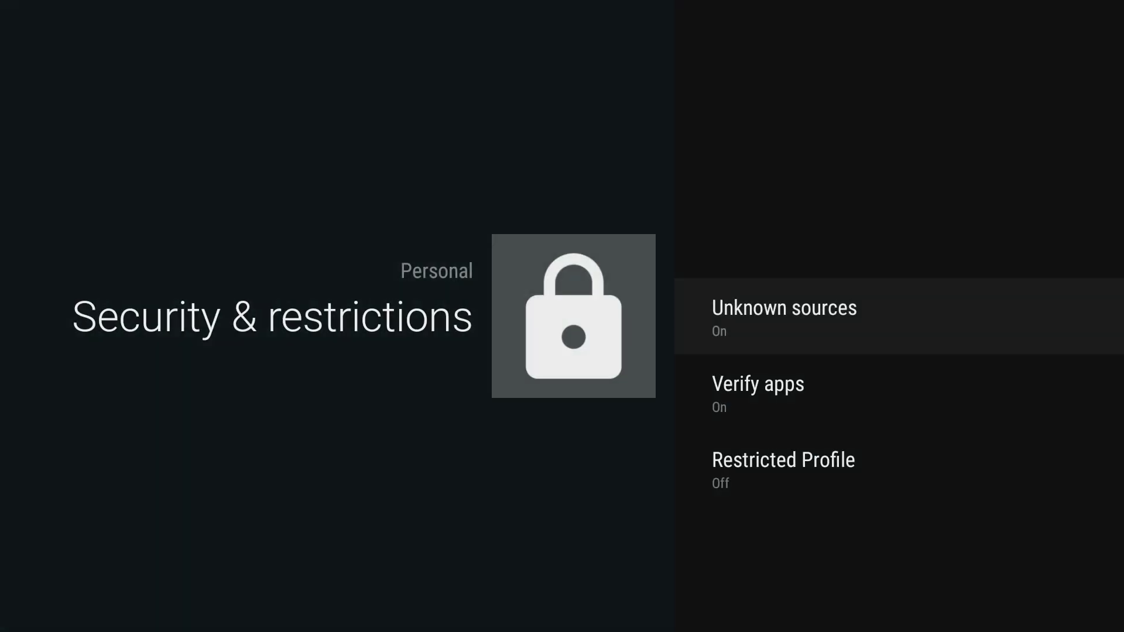
{"action": "key", "text": "Return"}
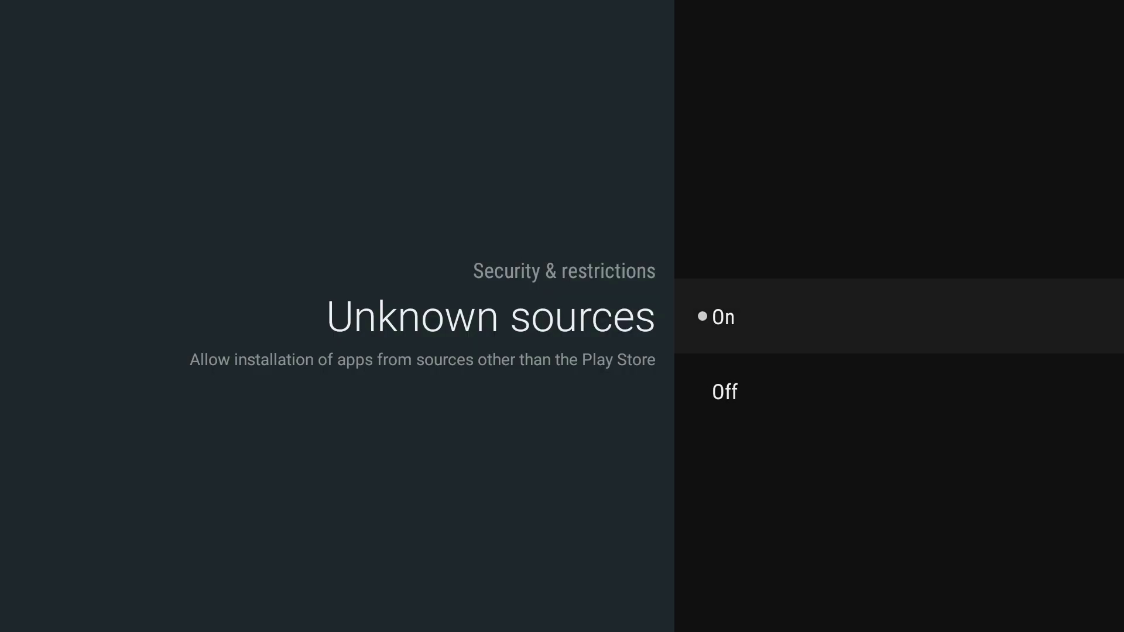
{"action": "key", "text": "Home"}
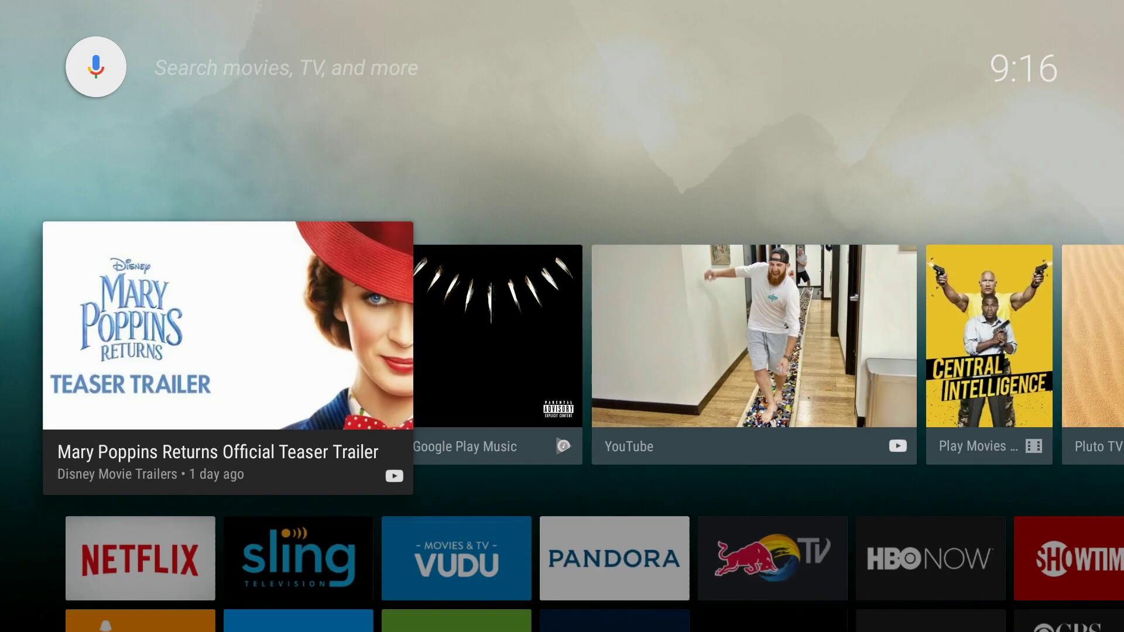
Launch the Google Play Store from the Apps row of the home screen
{"action": "key", "text": "Down"}
{"action": "key", "text": "Down"}
{"action": "key", "text": "Down"}
{"action": "key", "text": "Right"}
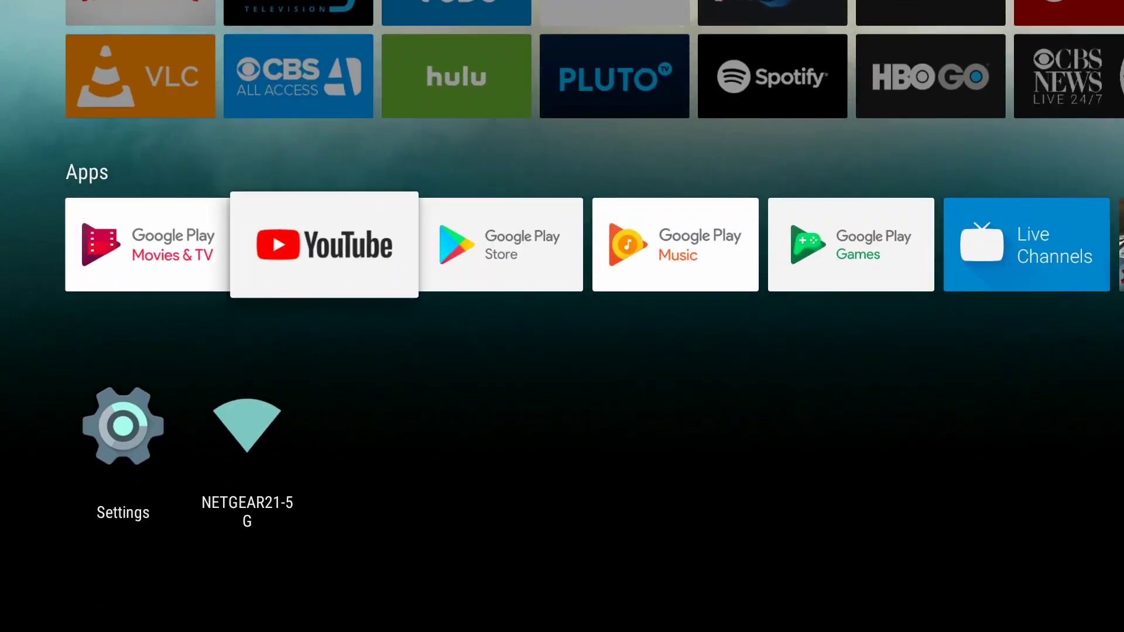
{"action": "key", "text": "Right"}
{"action": "key", "text": "Return"}
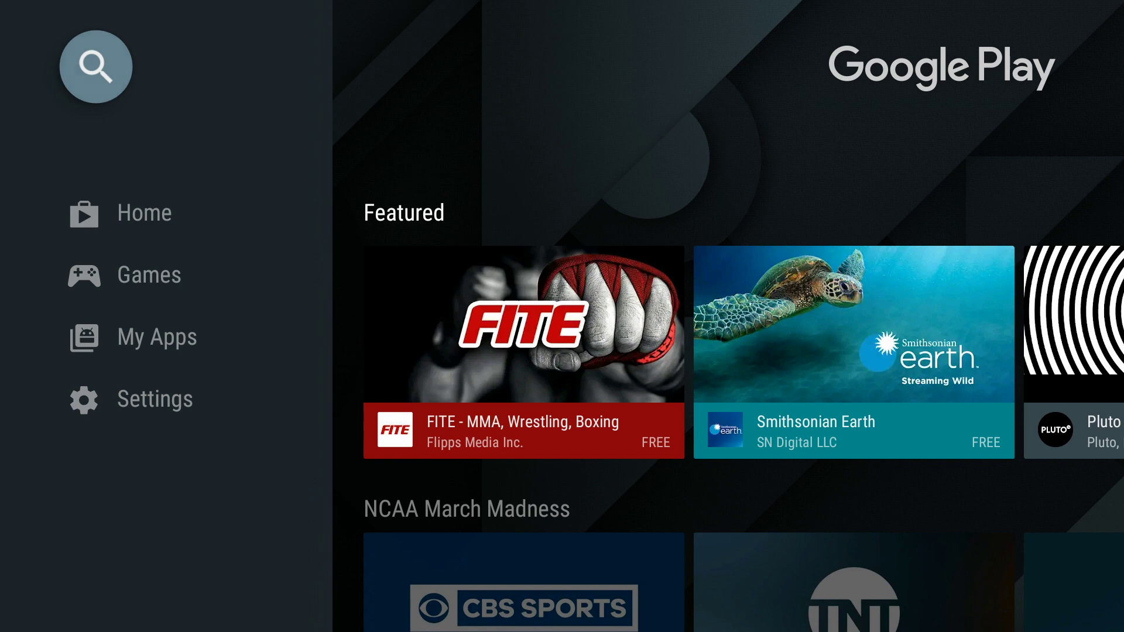
Search Google Play for "downloader" with the on-screen keyboard and move to the results
{"action": "key", "text": "Return"}
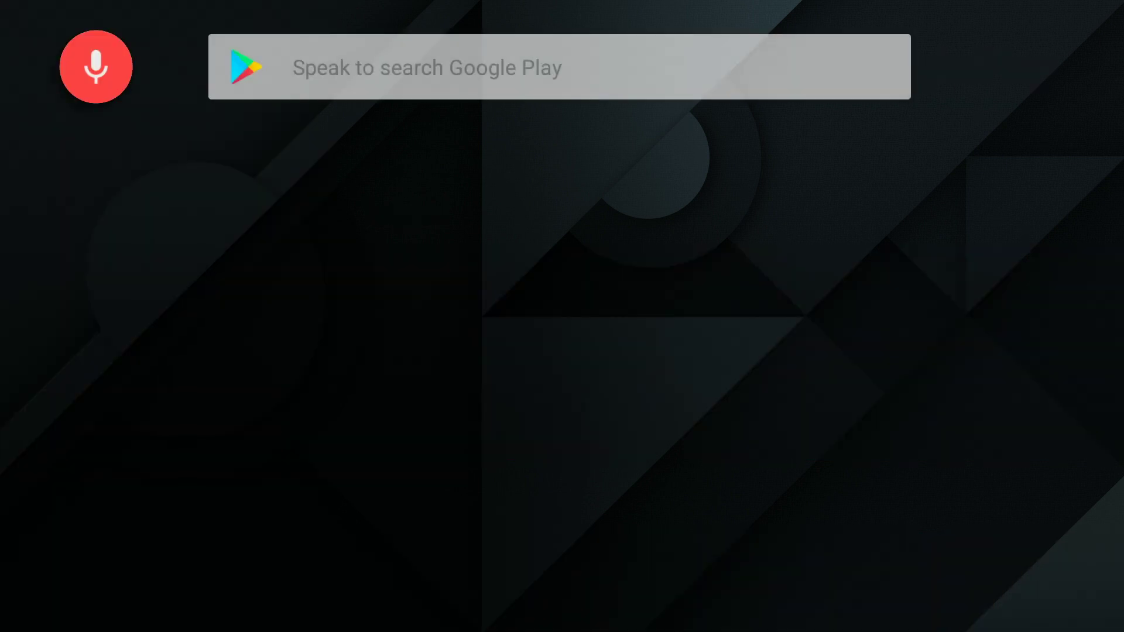
{"action": "key", "text": "Right"}
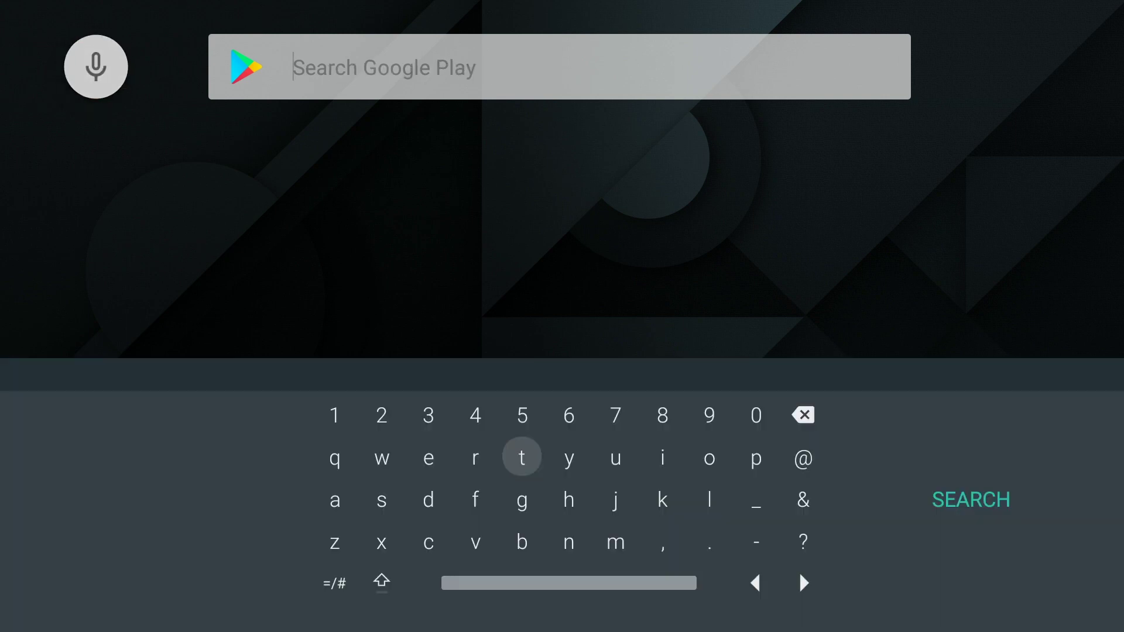
{"action": "key", "text": "Down"}
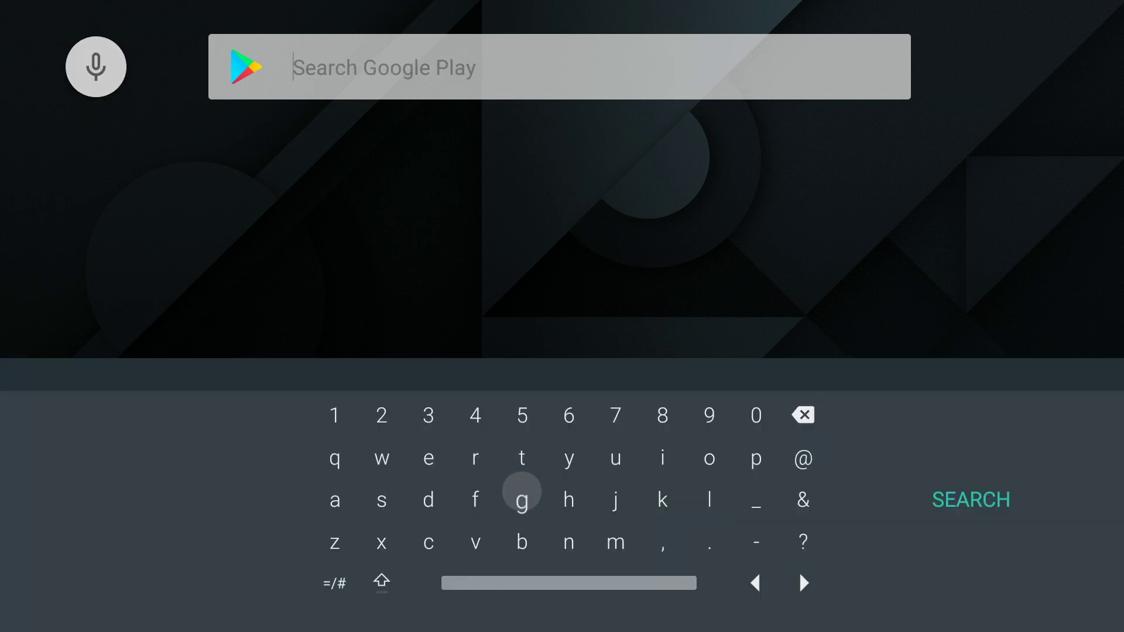
{"action": "key", "text": "Left"}
{"action": "key", "text": "Left"}
{"action": "key", "text": "Return"}
{"action": "key", "text": "Up"}
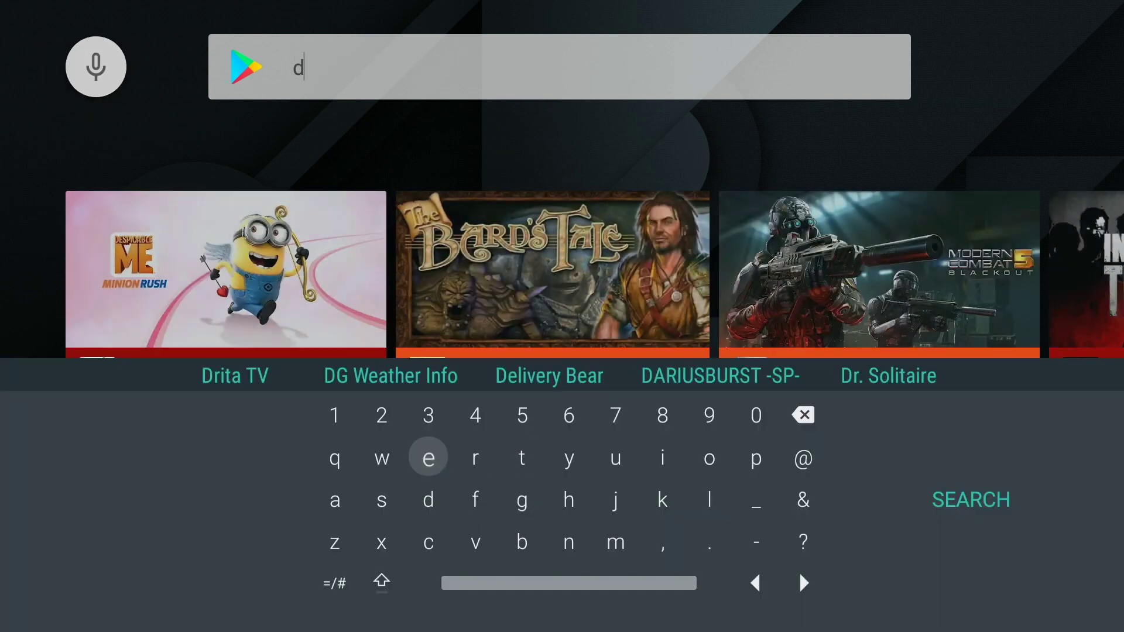
{"action": "key", "text": "Right"}
{"action": "key", "text": "Right"}
{"action": "key", "text": "Right"}
{"action": "key", "text": "Right"}
{"action": "key", "text": "Right"}
{"action": "key", "text": "Right"}
{"action": "key", "text": "Return"}
{"action": "key", "text": "Left"}
{"action": "key", "text": "Left"}
{"action": "key", "text": "Left"}
{"action": "key", "text": "Left"}
{"action": "key", "text": "Left"}
{"action": "key", "text": "Left"}
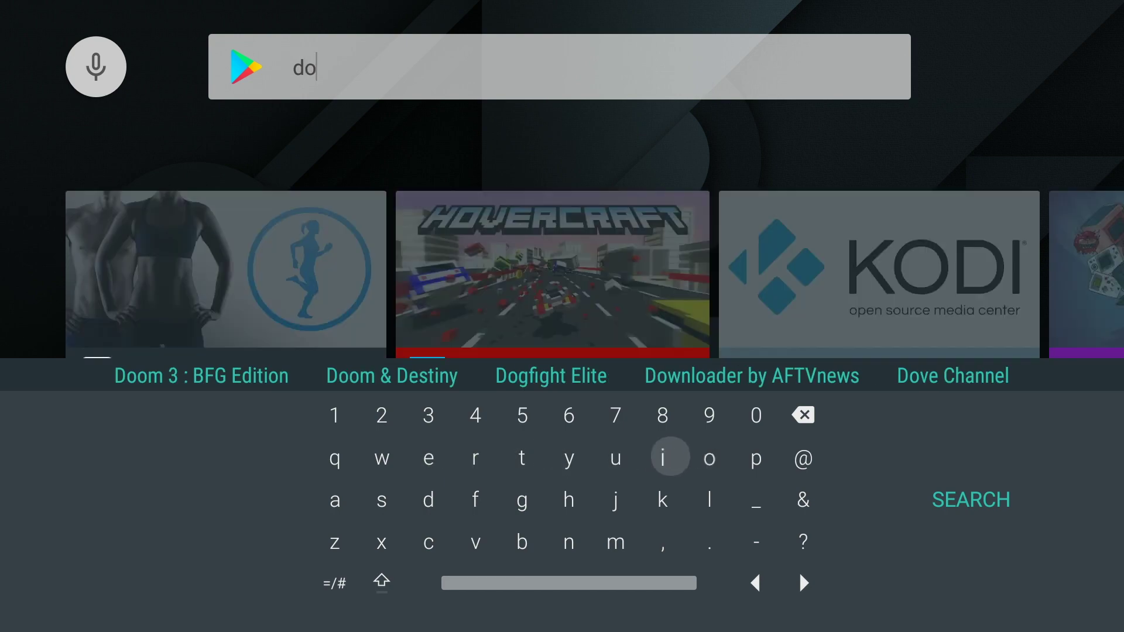
{"action": "type", "text": "wnlode"}
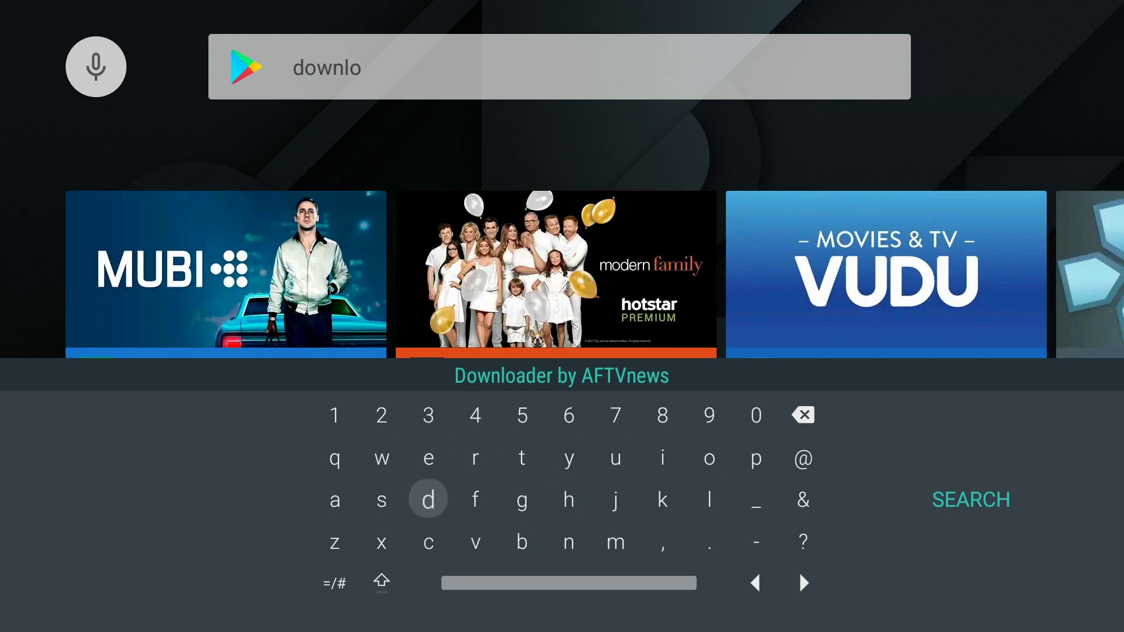
{"action": "key", "text": "BackSpace"}
{"action": "key", "text": "BackSpace"}
{"action": "type", "text": "ader"}
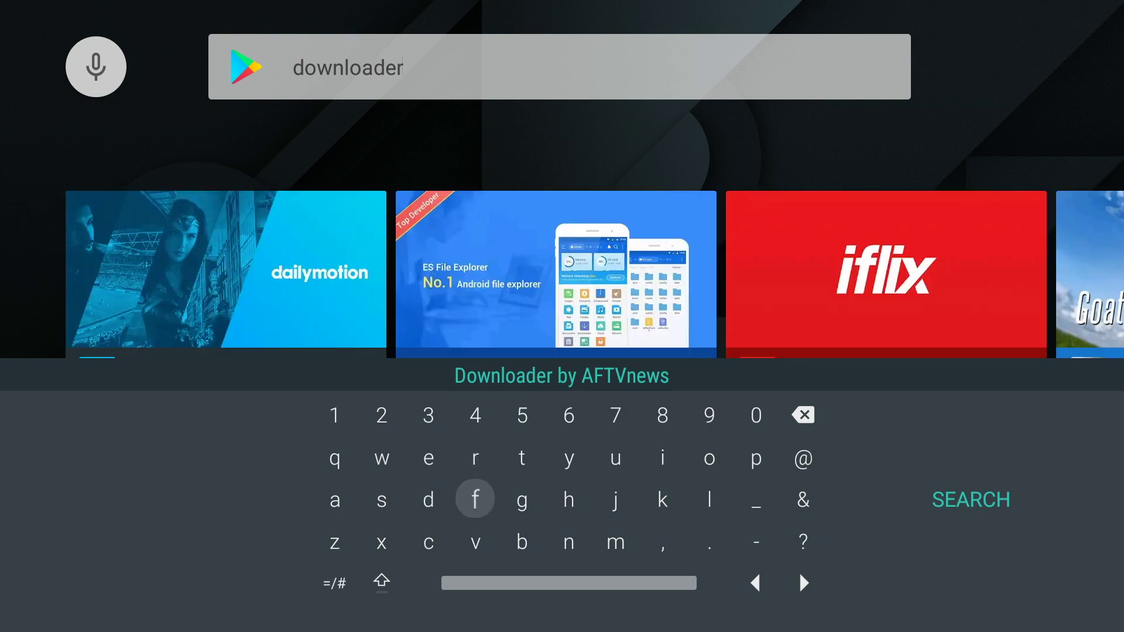
{"action": "key", "text": "Right"}
{"action": "key", "text": "Escape"}
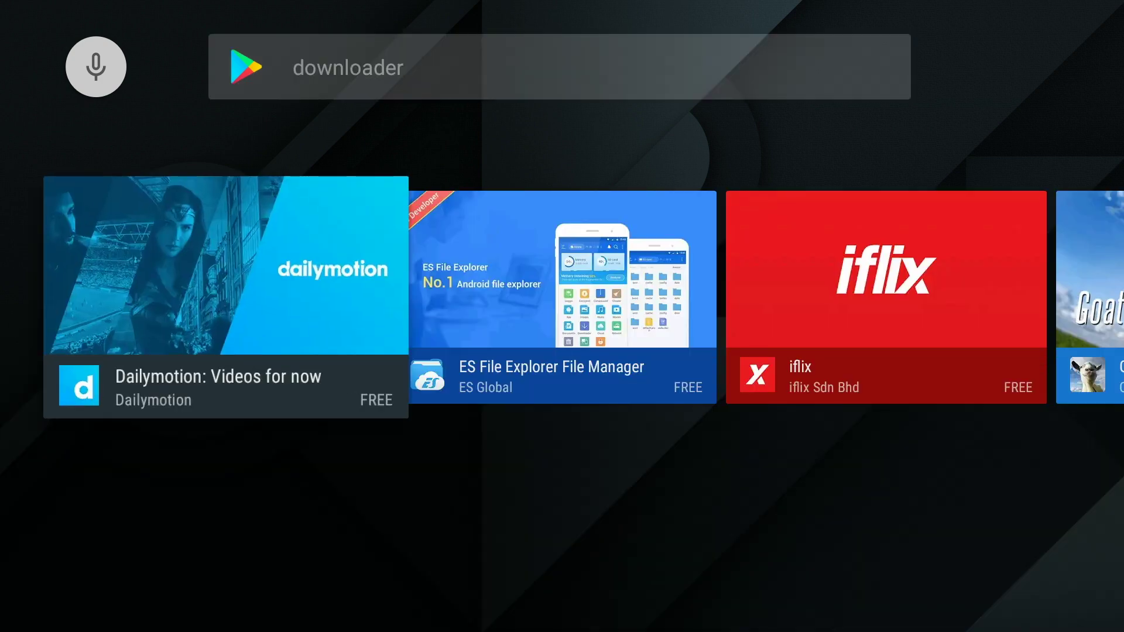
Find Downloader by AFTVnews among the search results and install it
{"action": "key", "text": "Right"}
{"action": "key", "text": "Right"}
{"action": "key", "text": "Right"}
{"action": "key", "text": "Right"}
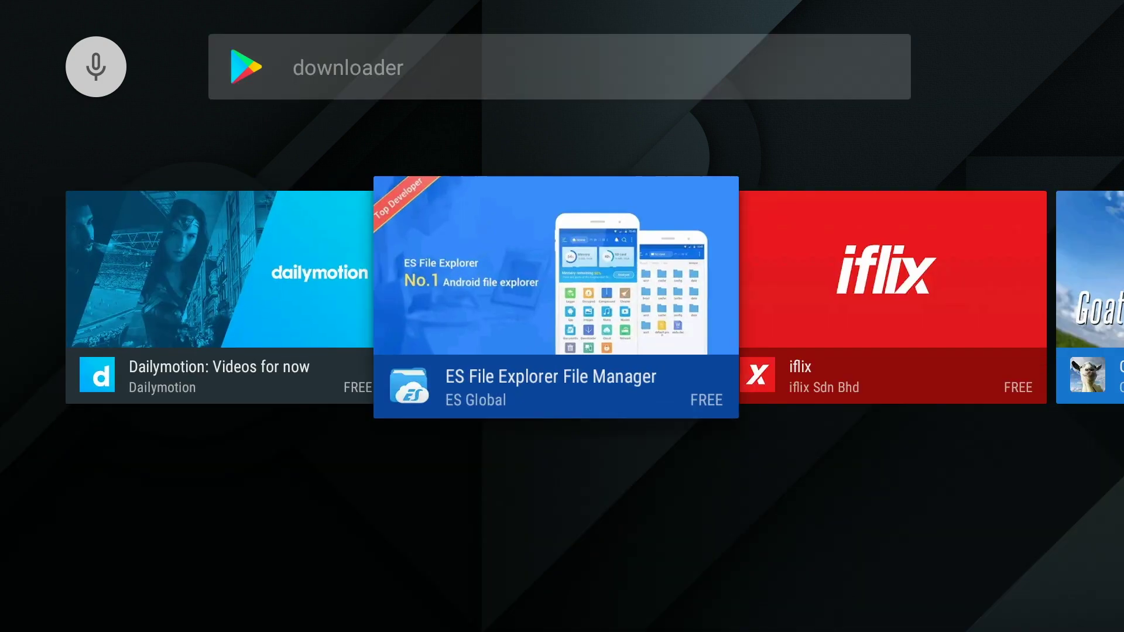
{"action": "key", "text": "Right"}
{"action": "key", "text": "Right"}
{"action": "key", "text": "Right"}
{"action": "key", "text": "Right"}
{"action": "key", "text": "Right"}
{"action": "key", "text": "Right"}
{"action": "key", "text": "Right"}
{"action": "key", "text": "Right"}
{"action": "key", "text": "Right"}
{"action": "key", "text": "Right"}
{"action": "key", "text": "Right"}
{"action": "key", "text": "Right"}
{"action": "key", "text": "Right"}
{"action": "key", "text": "Right"}
{"action": "key", "text": "Right"}
{"action": "key", "text": "Right"}
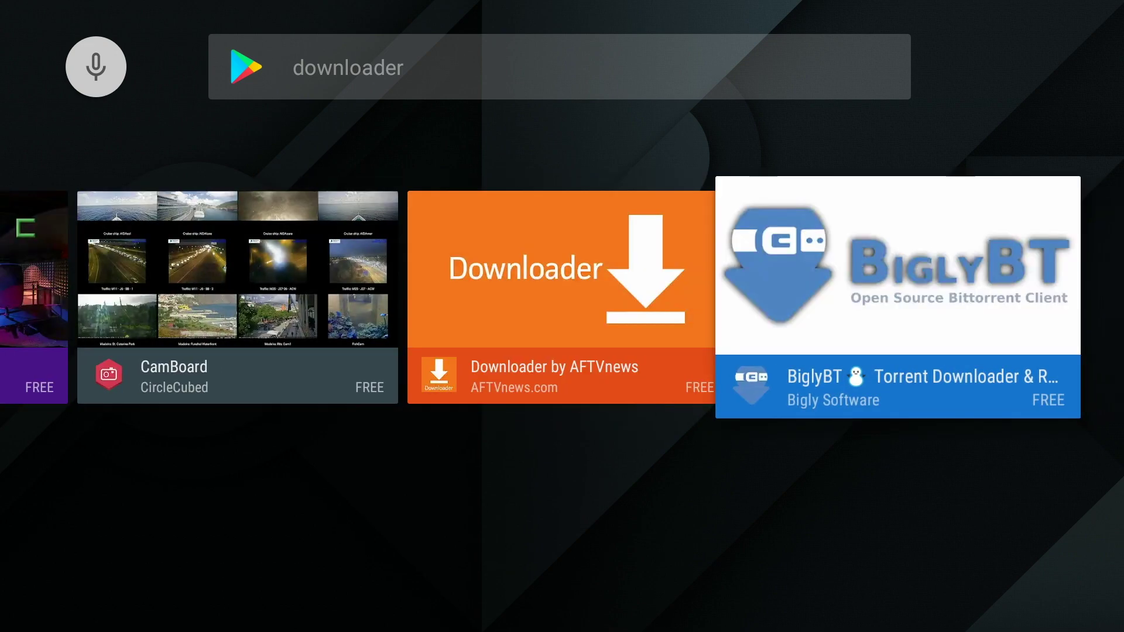
{"action": "key", "text": "Left"}
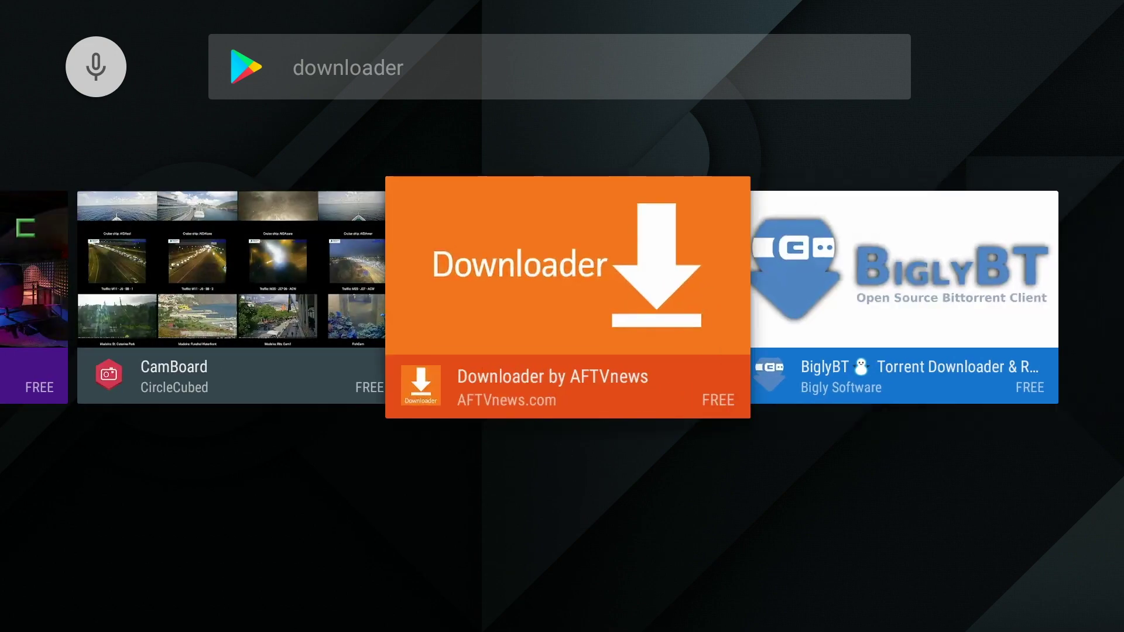
{"action": "key", "text": "Return"}
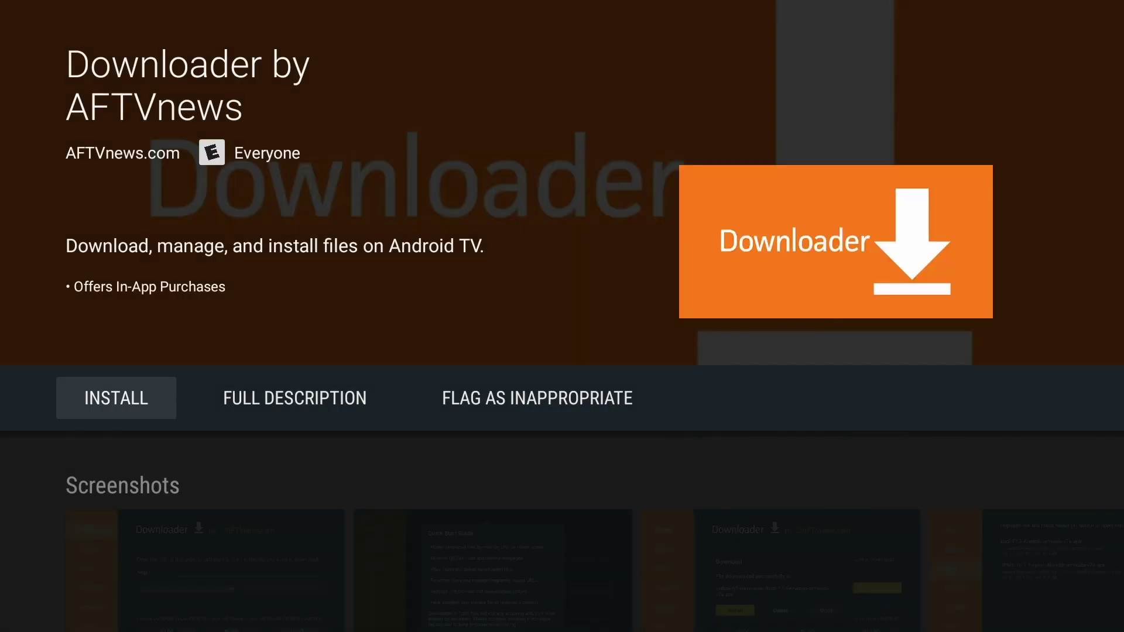
{"action": "key", "text": "Return"}
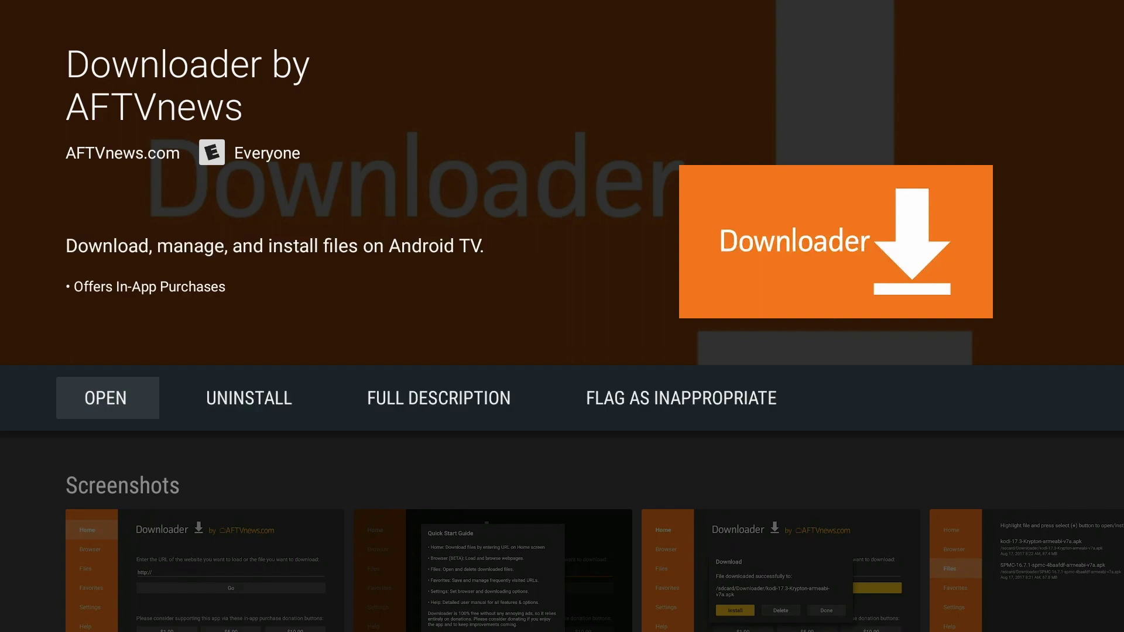
Open Downloader, allow it to access photos, media and files, and dismiss the Quick Start Guide
{"action": "key", "text": "Return"}
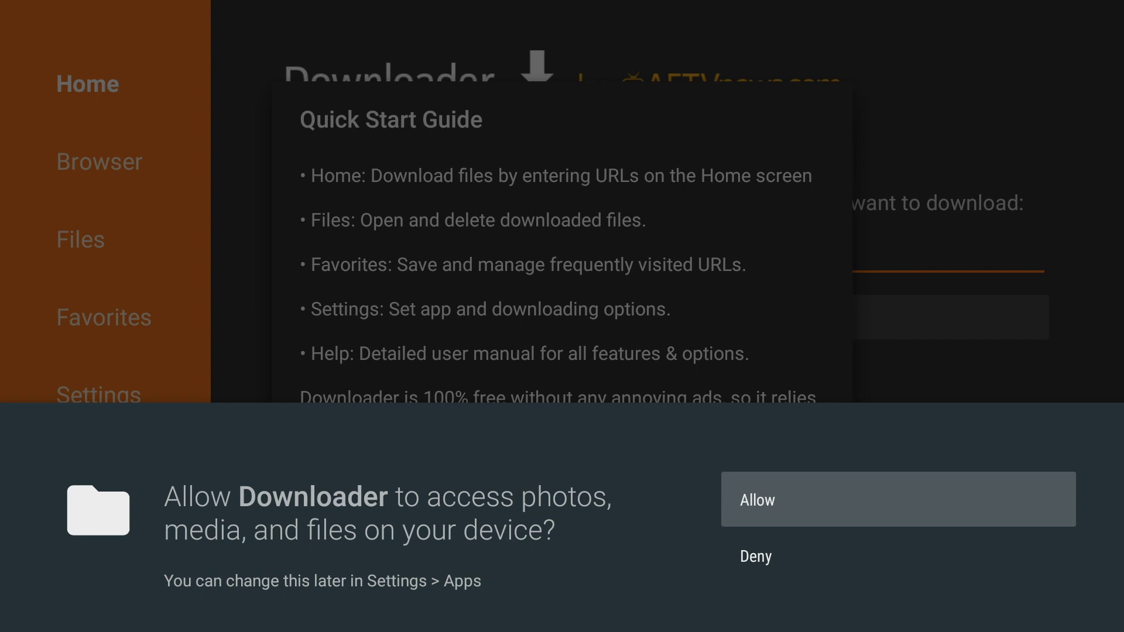
{"action": "key", "text": "Return"}
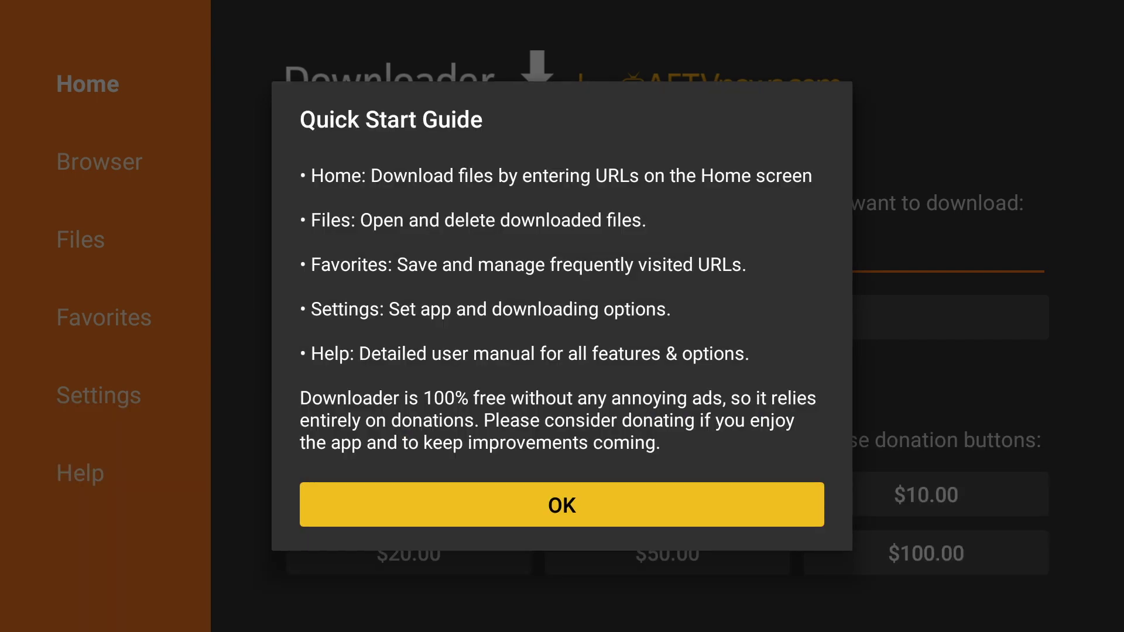
{"action": "key", "text": "Return"}
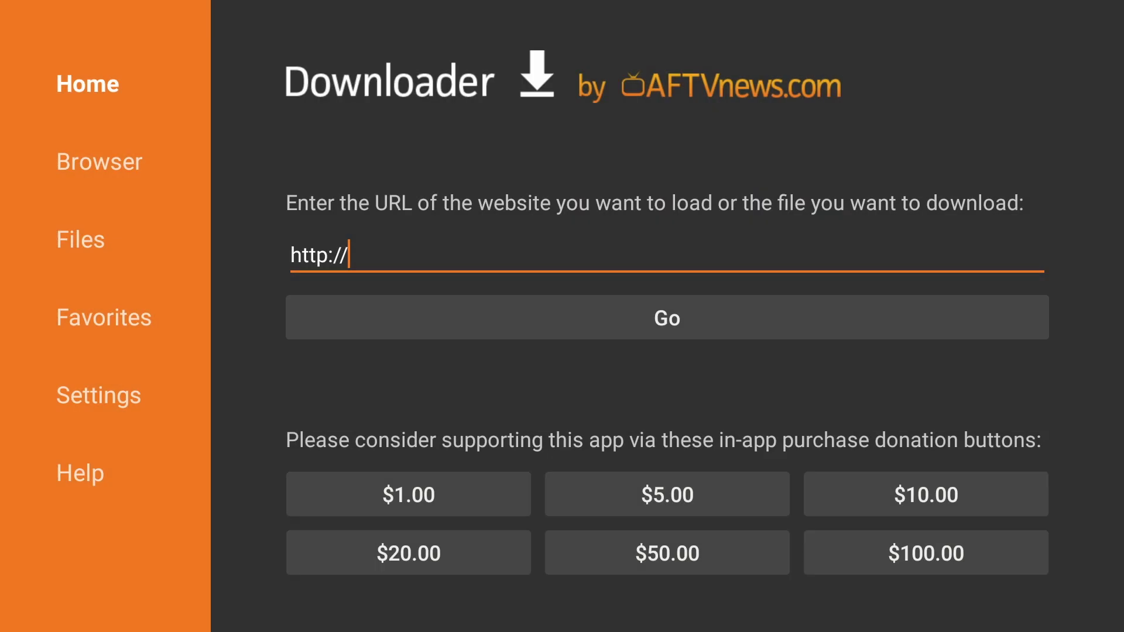
View Downloader's Browser section and return to its Home section
{"action": "key", "text": "Left"}
{"action": "key", "text": "Left"}
{"action": "key", "text": "Left"}
{"action": "key", "text": "Left"}
{"action": "key", "text": "Left"}
{"action": "key", "text": "Left"}
{"action": "key", "text": "Left"}
{"action": "key", "text": "Left"}
{"action": "key", "text": "Up"}
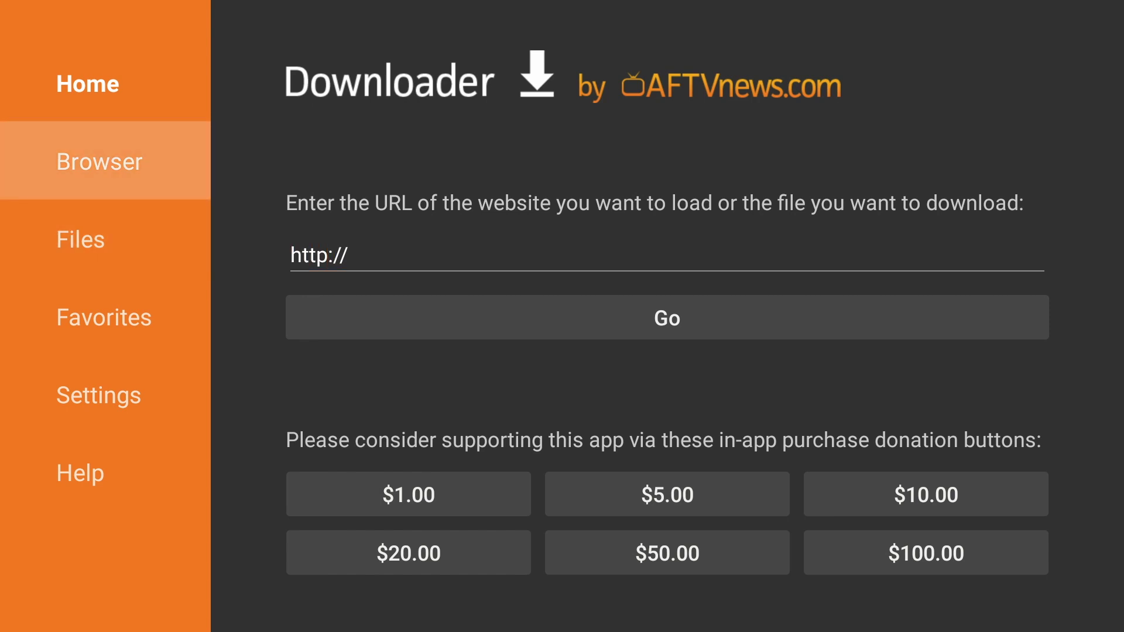
{"action": "key", "text": "Return"}
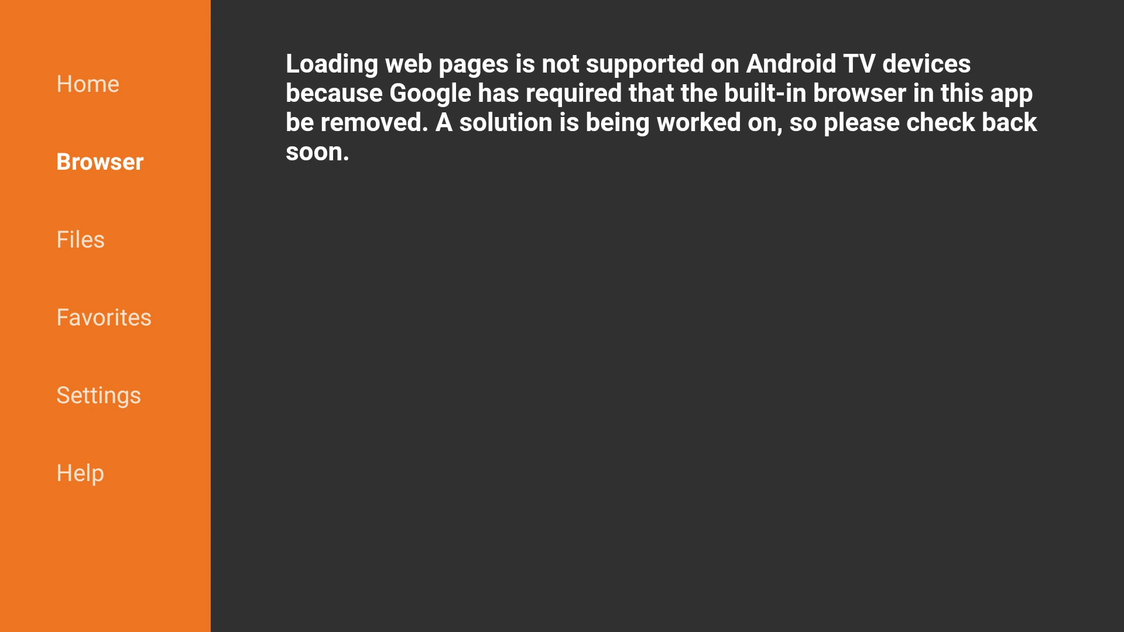
{"action": "key", "text": "Left"}
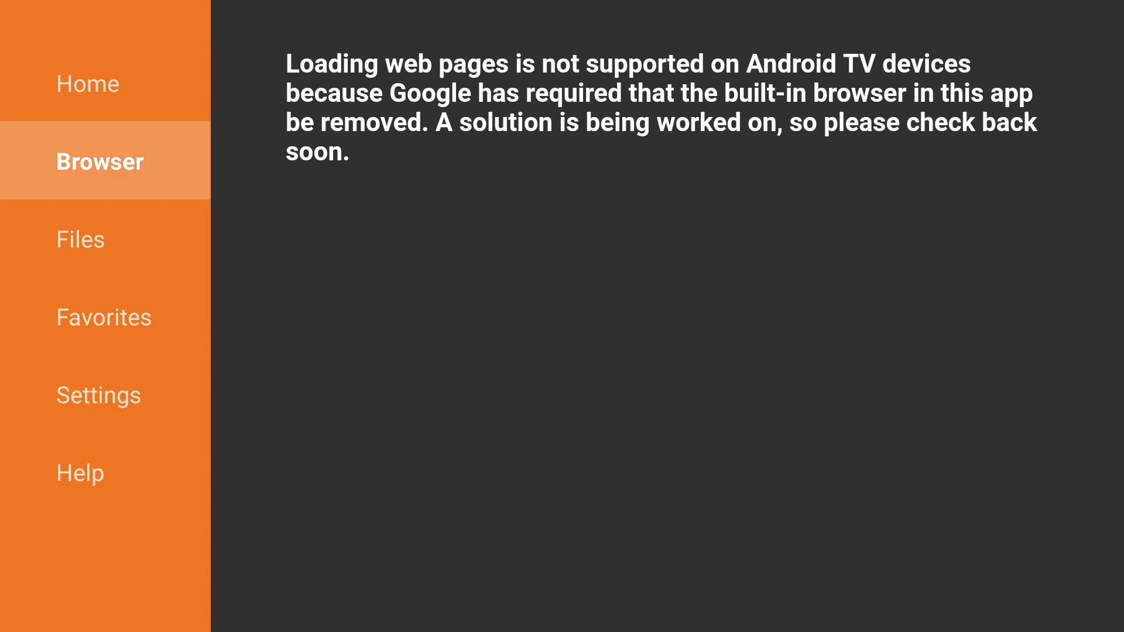
{"action": "key", "text": "Up"}
{"action": "key", "text": "Return"}
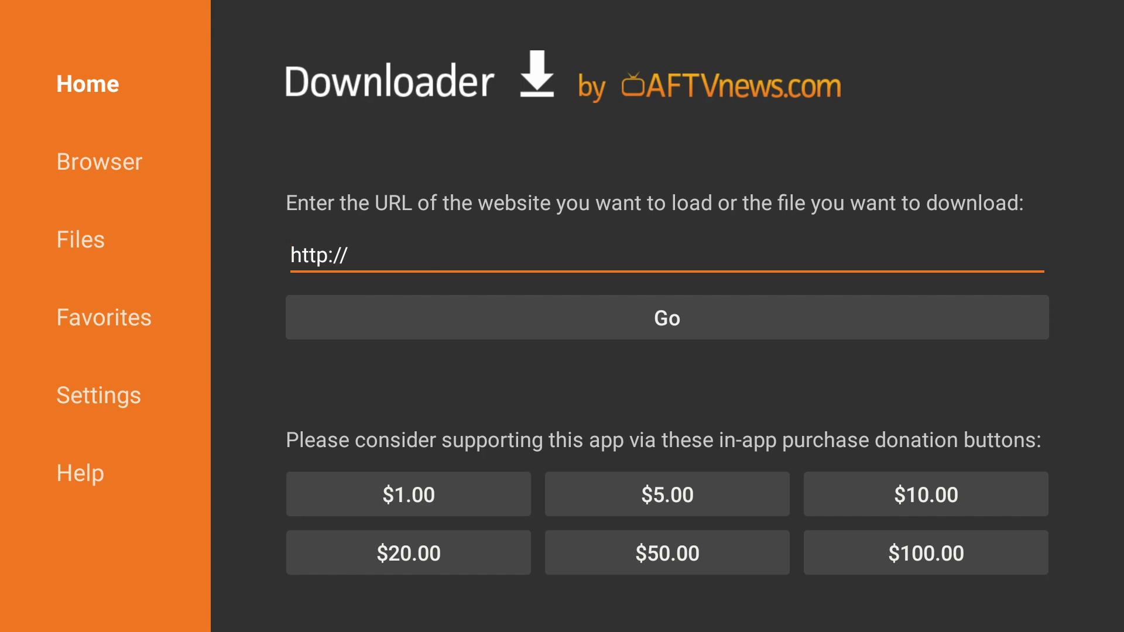
{"action": "key", "text": "Return"}
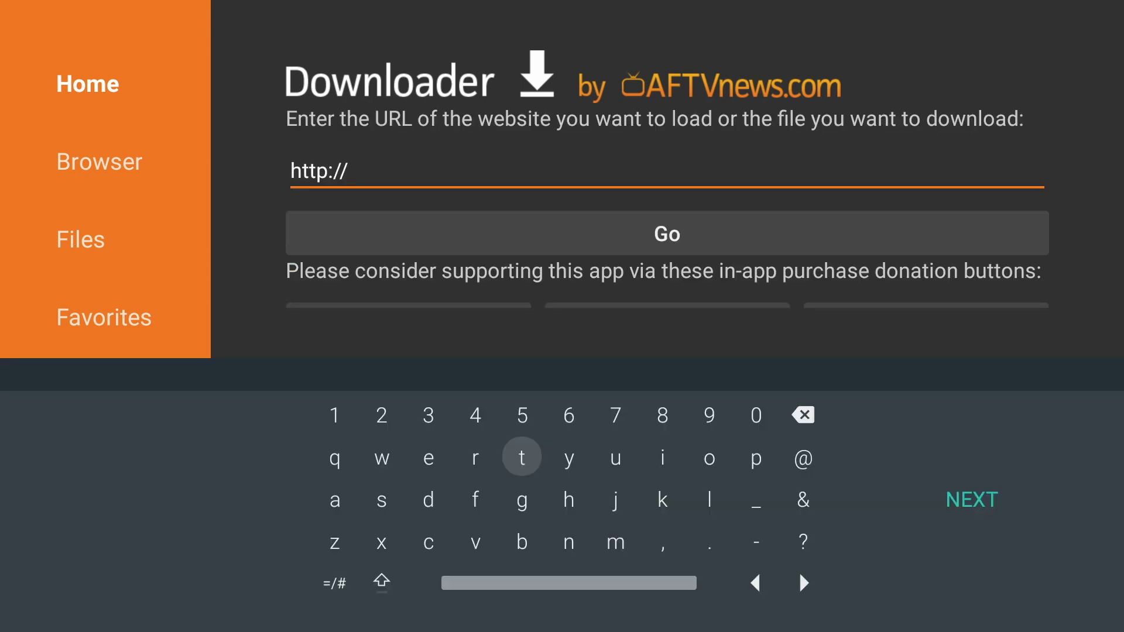
{"action": "key", "text": "Down"}
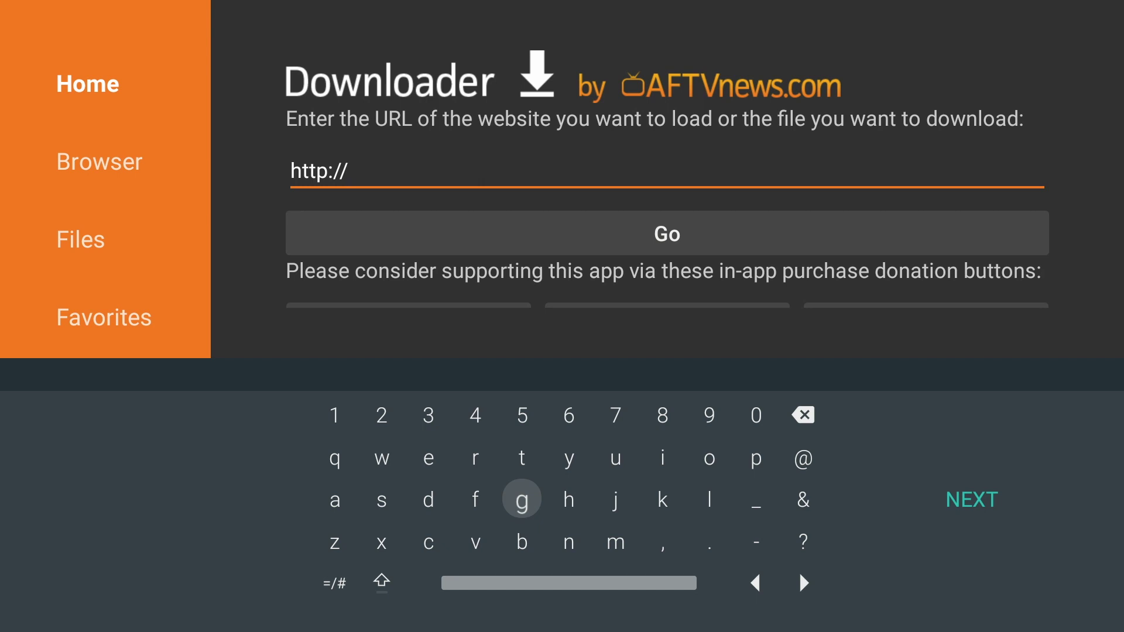
{"action": "type", "text": "browser.aftvnews.com"}
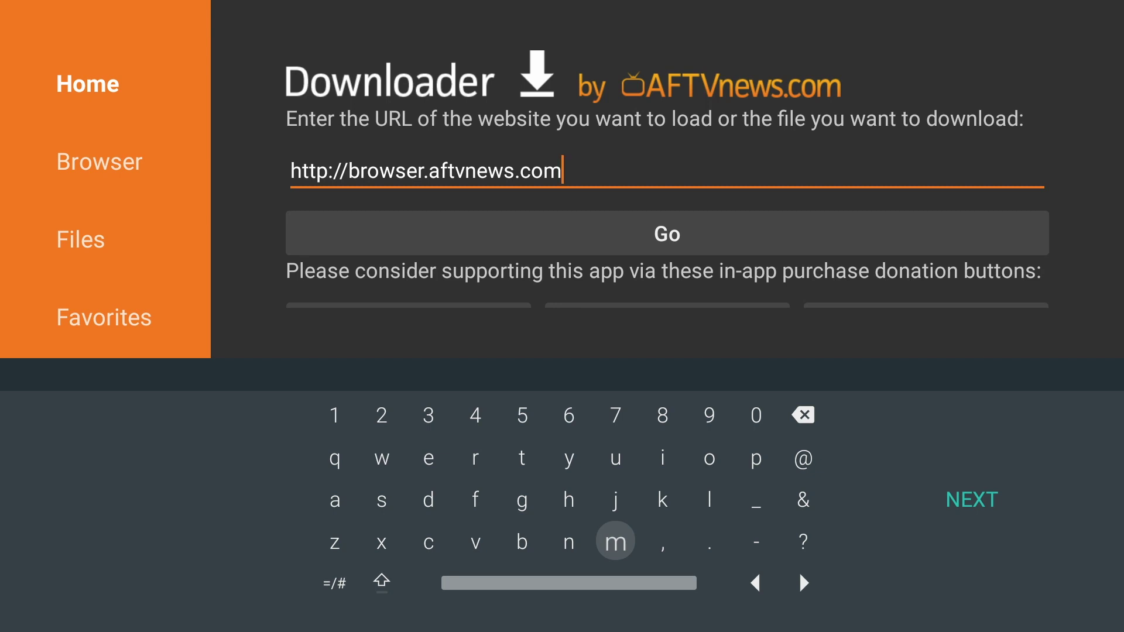
{"action": "key", "text": "Escape"}
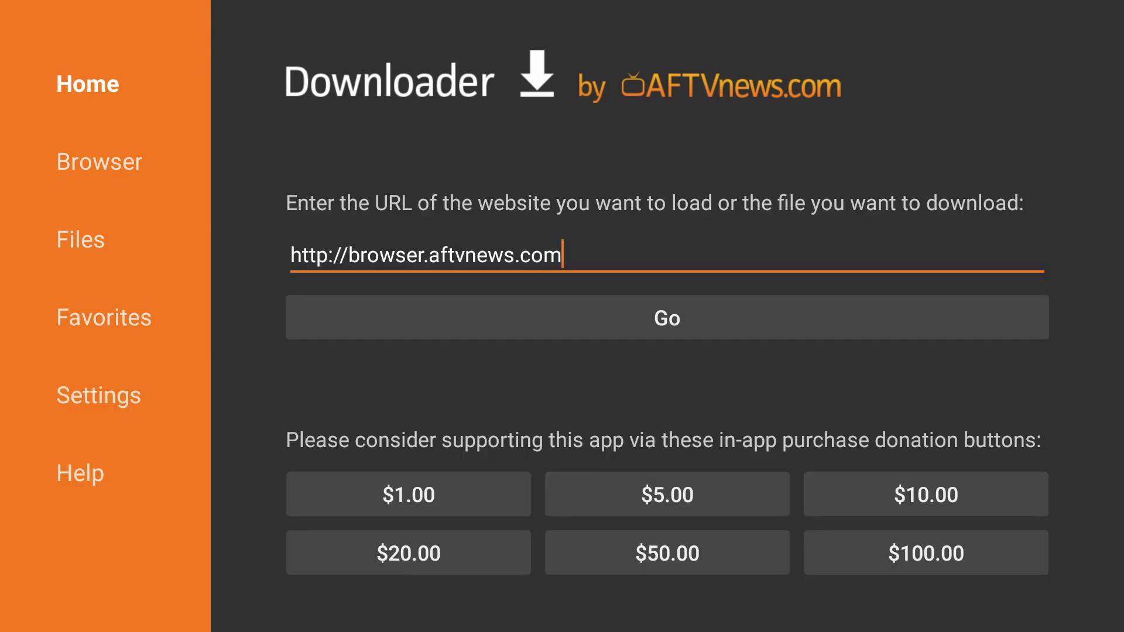
{"action": "key", "text": "Down"}
{"action": "key", "text": "Return"}
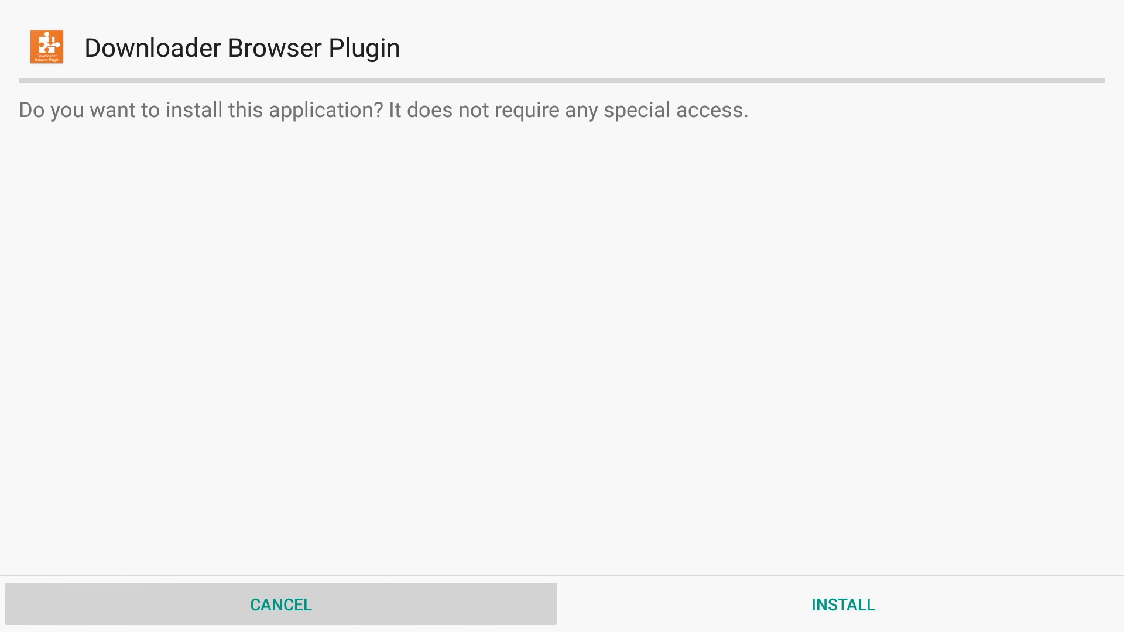
{"action": "key", "text": "Right"}
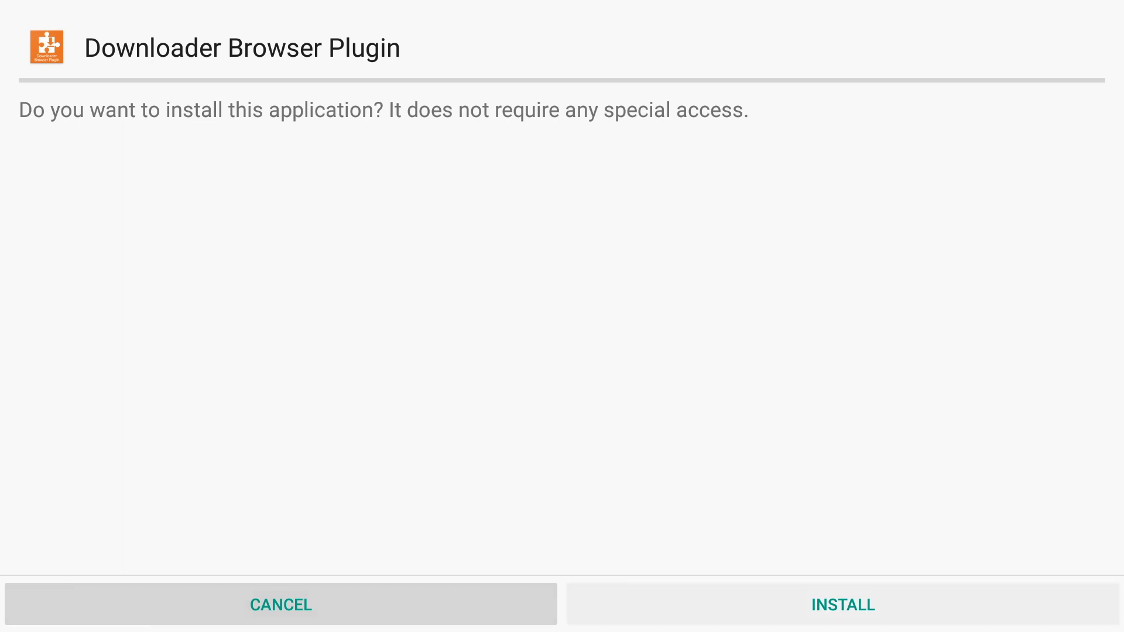
{"action": "key", "text": "Return"}
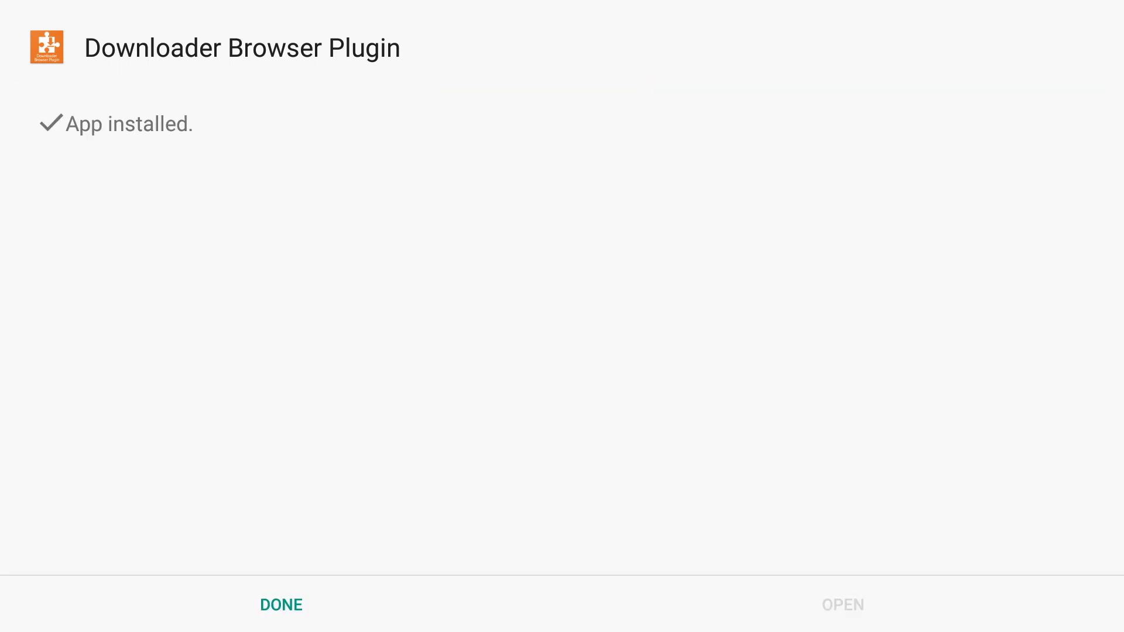
Close the plugin installer and delete the downloaded Downloader-Browser-Plugin-v1.0.apk file, confirming the deletion
{"action": "key", "text": "Left"}
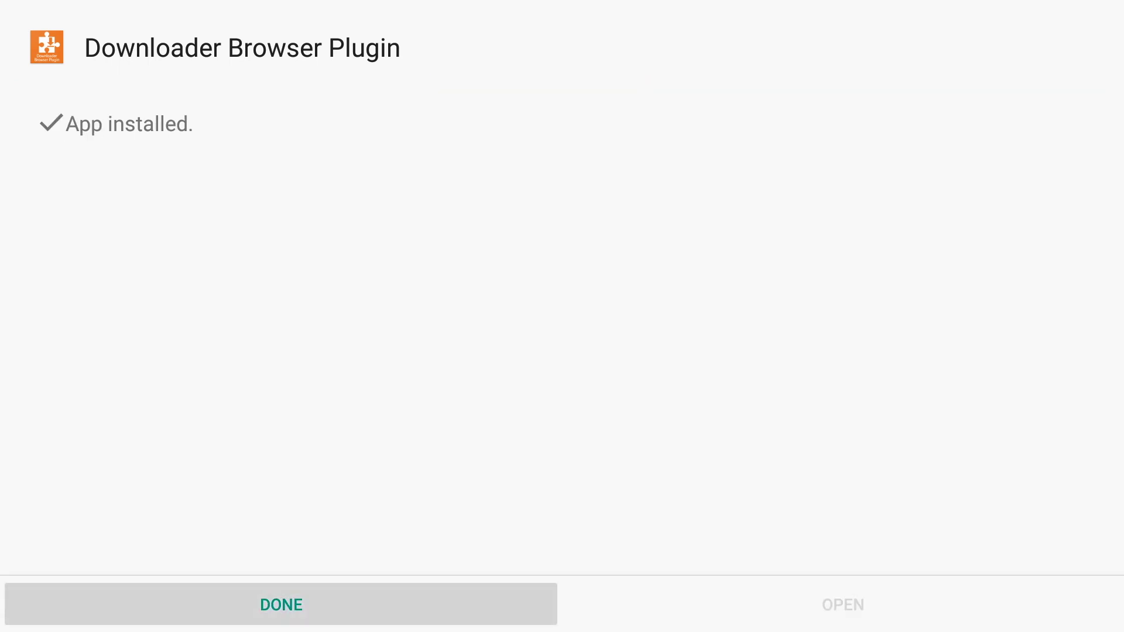
{"action": "key", "text": "Return"}
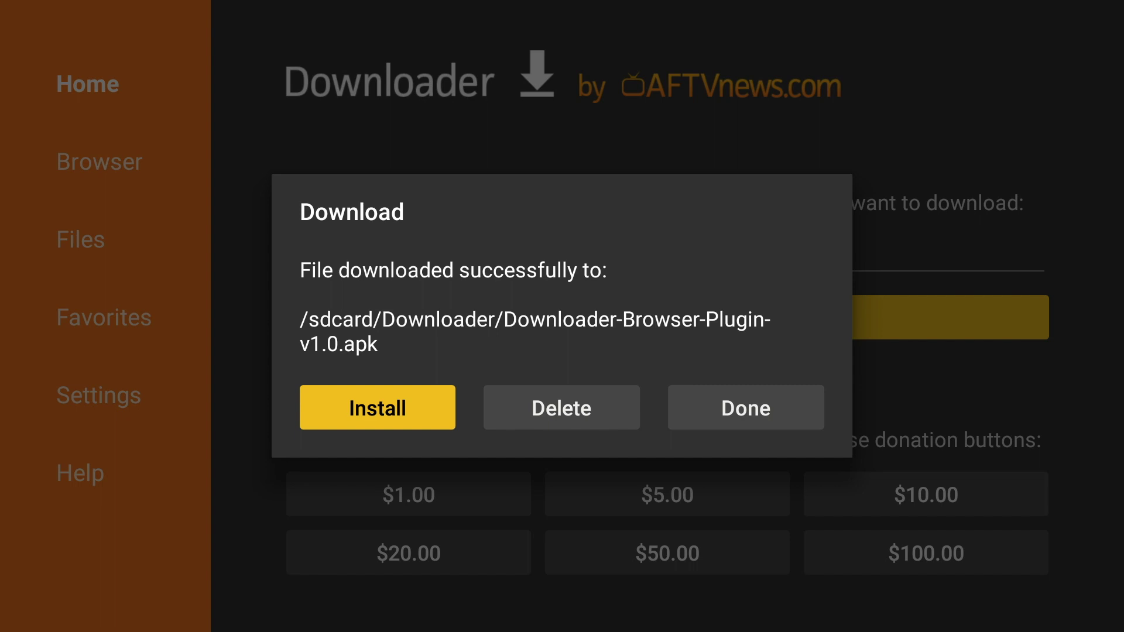
{"action": "key", "text": "Right"}
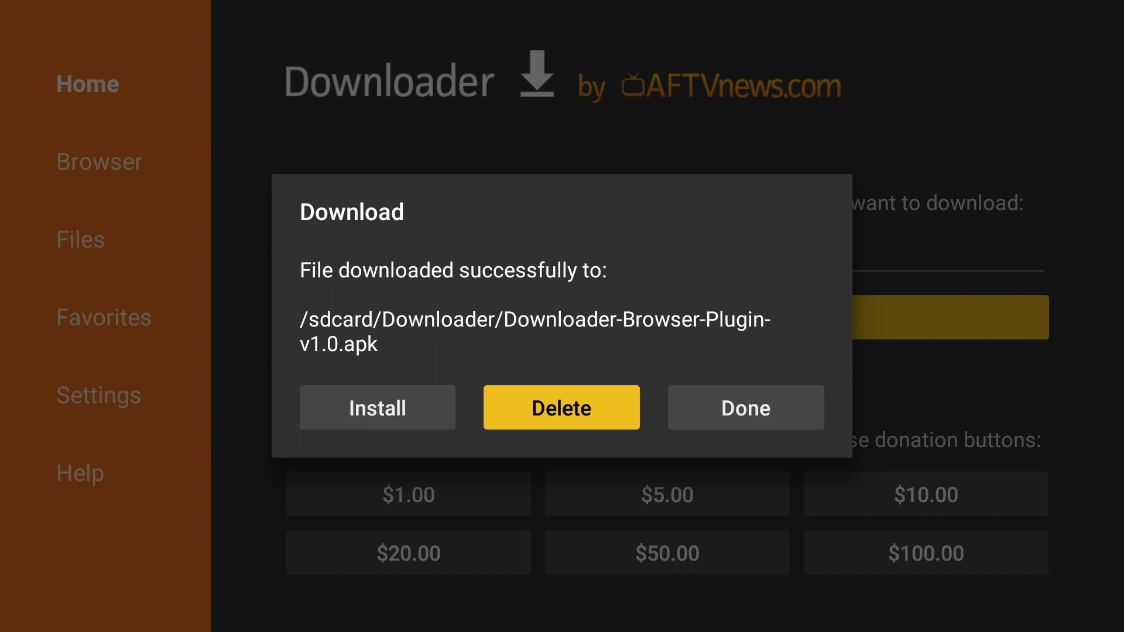
{"action": "key", "text": "Return"}
{"action": "key", "text": "Left"}
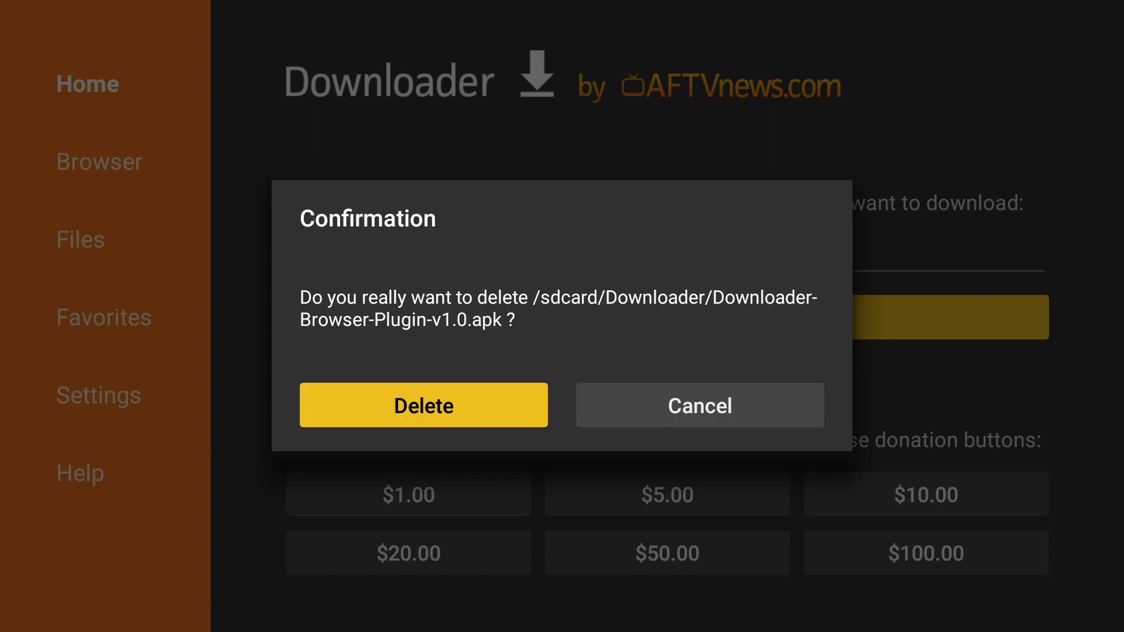
{"action": "key", "text": "Return"}
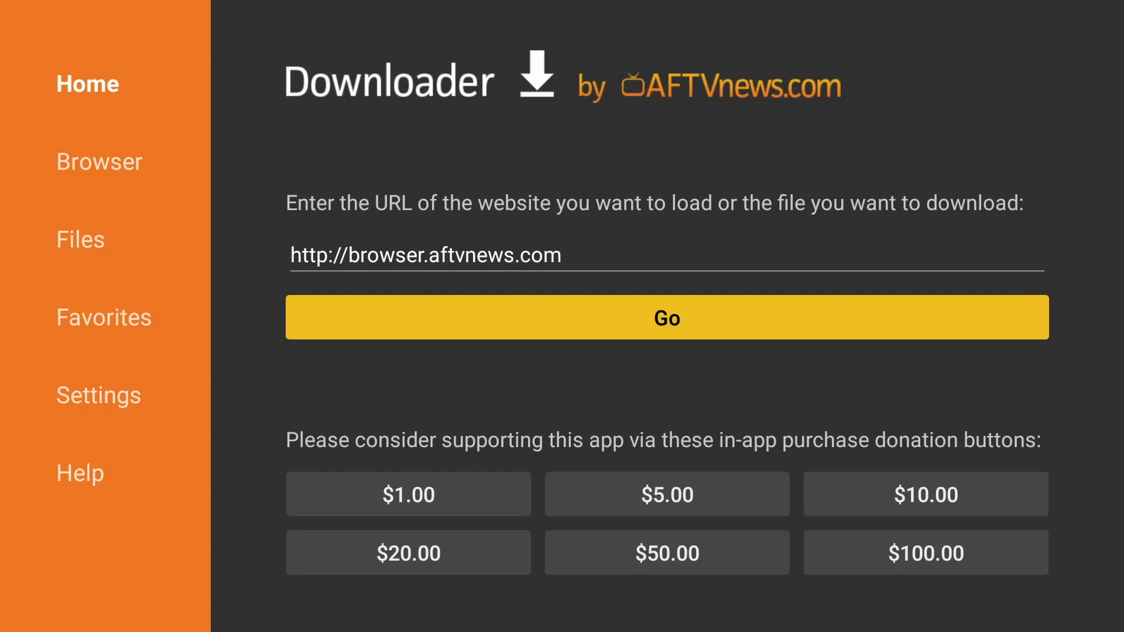
Open Downloader's Browser section and dismiss the beta notice
{"action": "key", "text": "Left"}
{"action": "key", "text": "Up"}
{"action": "key", "text": "Up"}
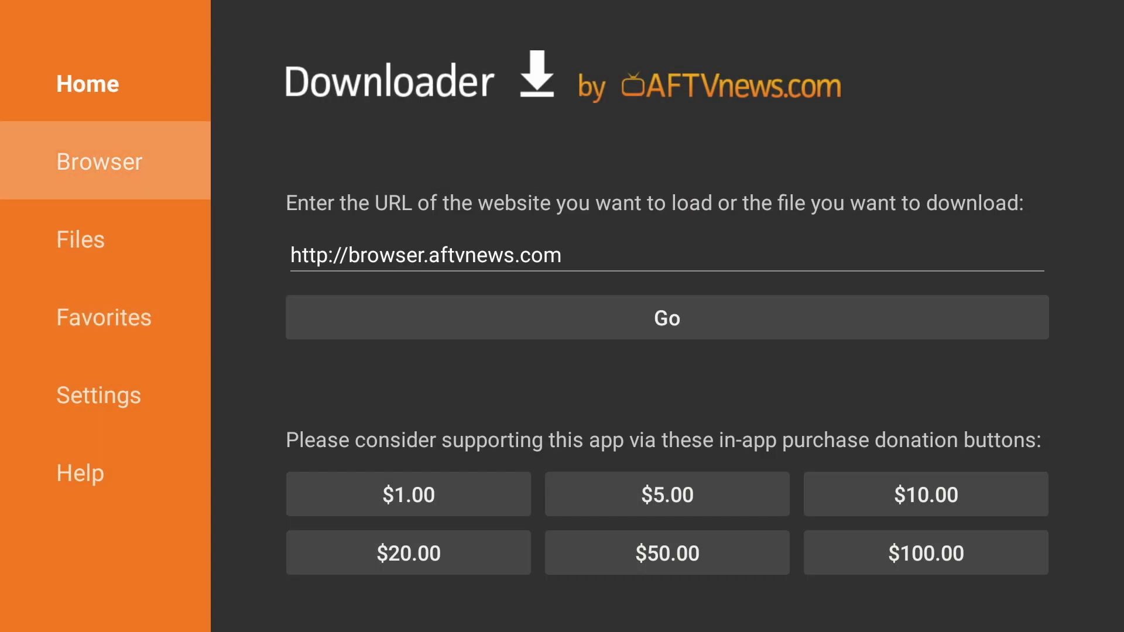
{"action": "key", "text": "Return"}
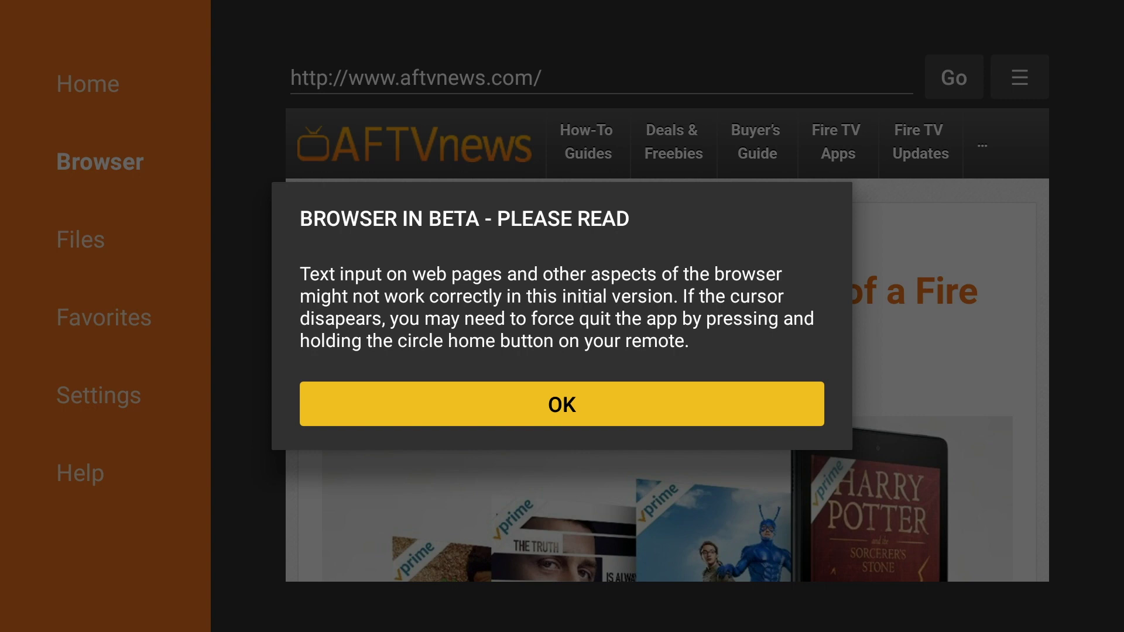
{"action": "key", "text": "Return"}
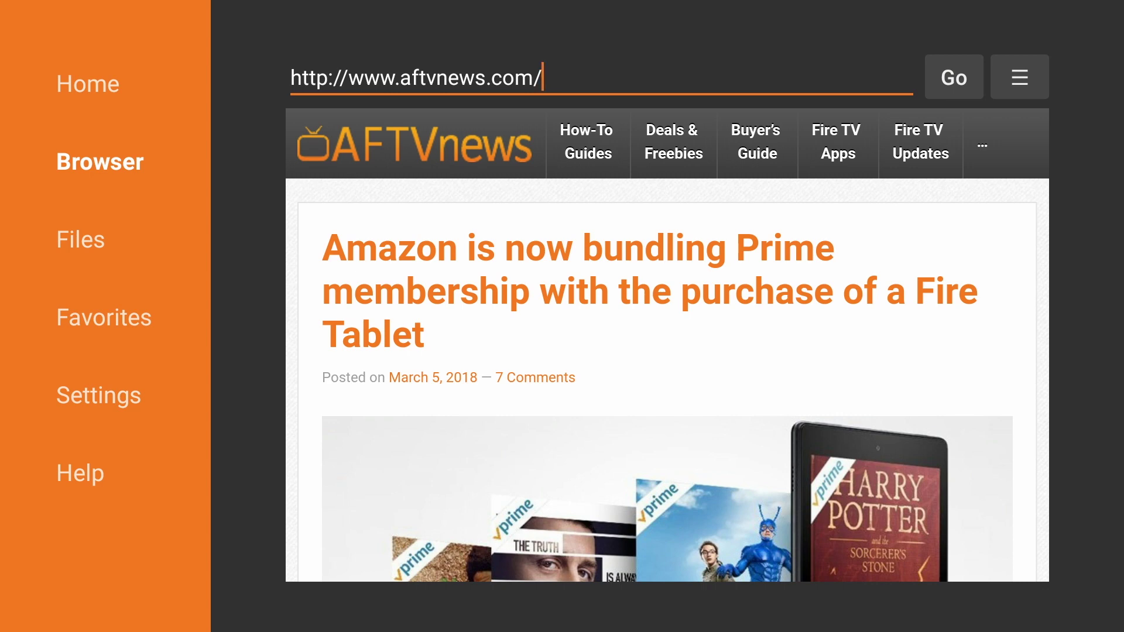
{"action": "key", "text": "Return"}
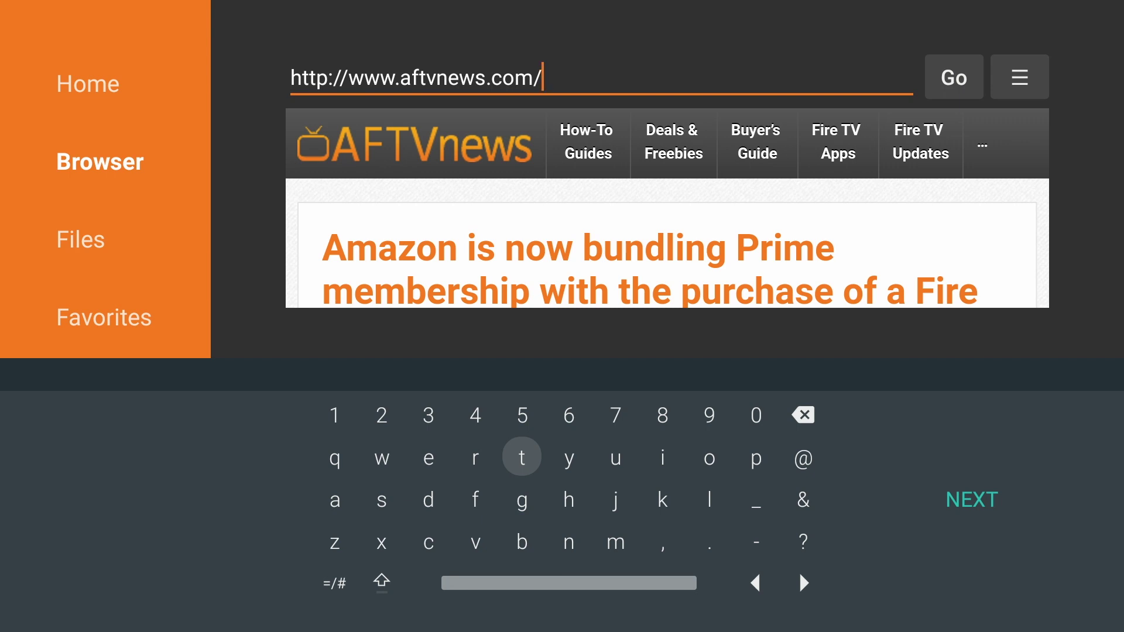
{"action": "key", "text": "Right"}
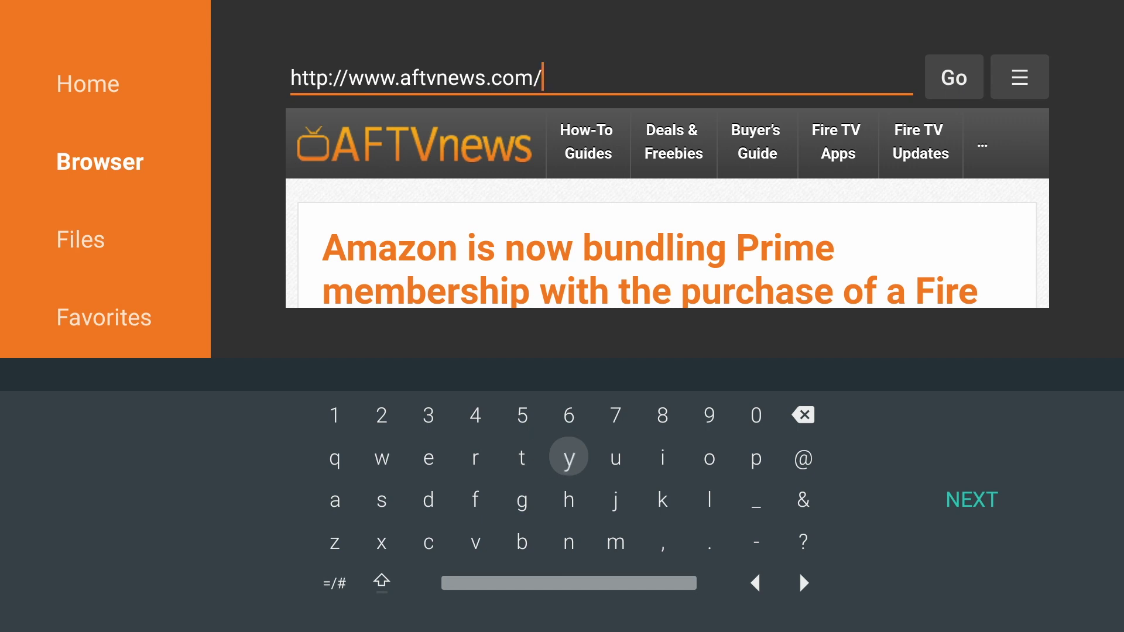
{"action": "key", "text": "Right"}
{"action": "key", "text": "Right"}
{"action": "key", "text": "Right"}
{"action": "key", "text": "Right"}
{"action": "key", "text": "Right"}
{"action": "key", "text": "Right"}
{"action": "key", "text": "Left"}
{"action": "key", "text": "Up"}
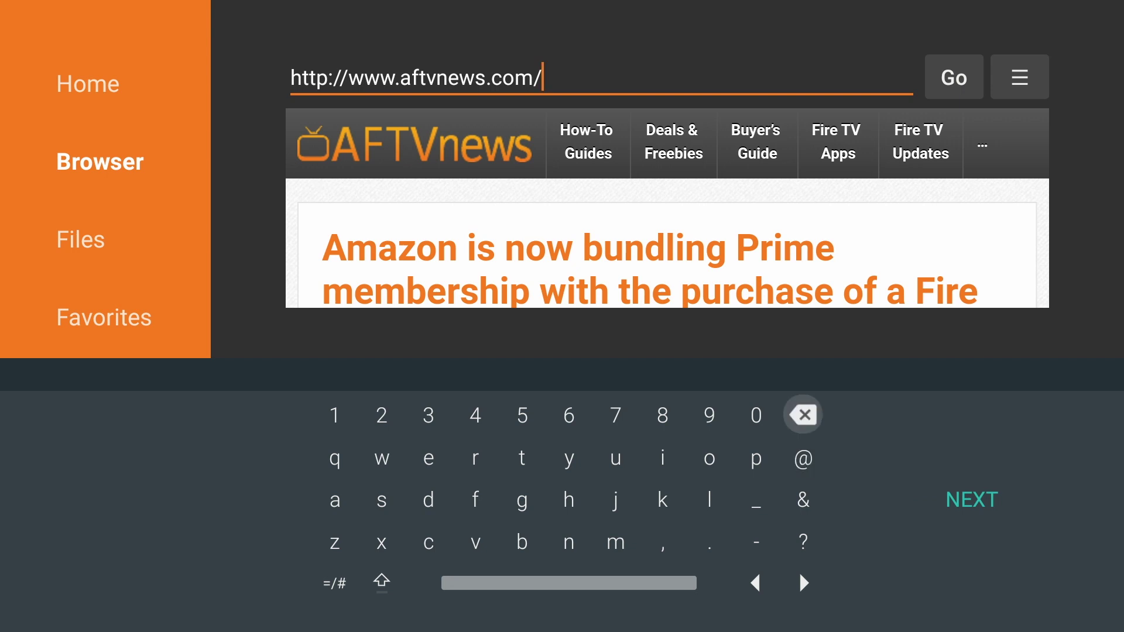
{"action": "key", "text": "Return"}
{"action": "key", "text": "Return"}
{"action": "key", "text": "Return"}
{"action": "key", "text": "Return"}
{"action": "key", "text": "Return"}
{"action": "key", "text": "Return"}
{"action": "key", "text": "Return"}
{"action": "key", "text": "Return"}
{"action": "key", "text": "Return"}
{"action": "key", "text": "Return"}
{"action": "key", "text": "Return"}
{"action": "key", "text": "Return"}
{"action": "key", "text": "Return"}
{"action": "key", "text": "Return"}
{"action": "key", "text": "Return"}
{"action": "key", "text": "Return"}
{"action": "key", "text": "Return"}
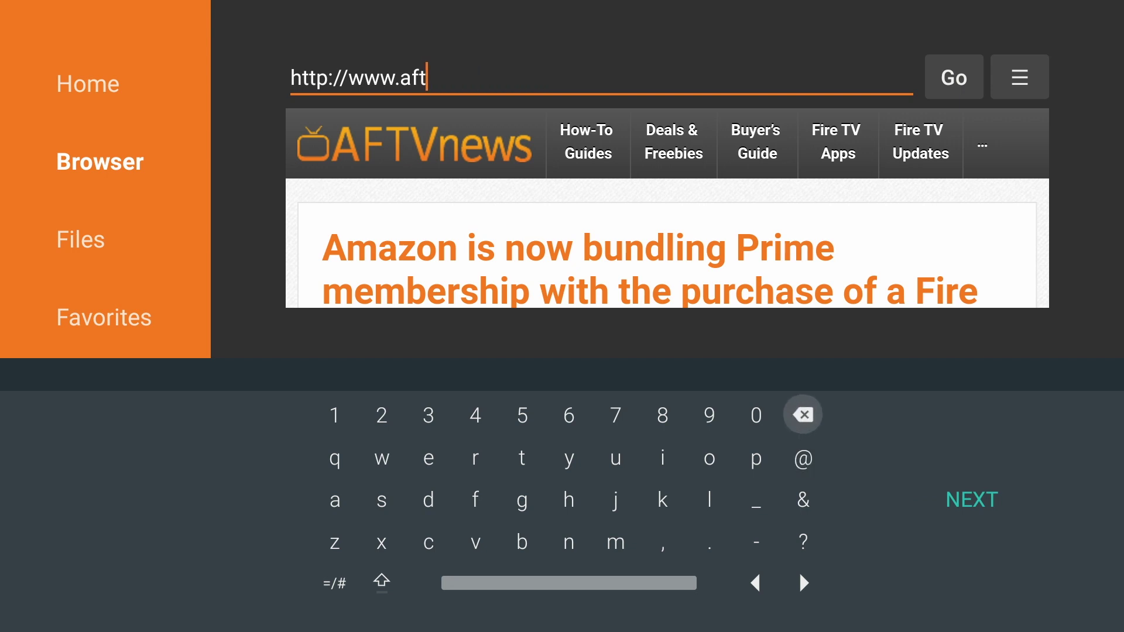
{"action": "type", "text": "targetcreates.com/apk"}
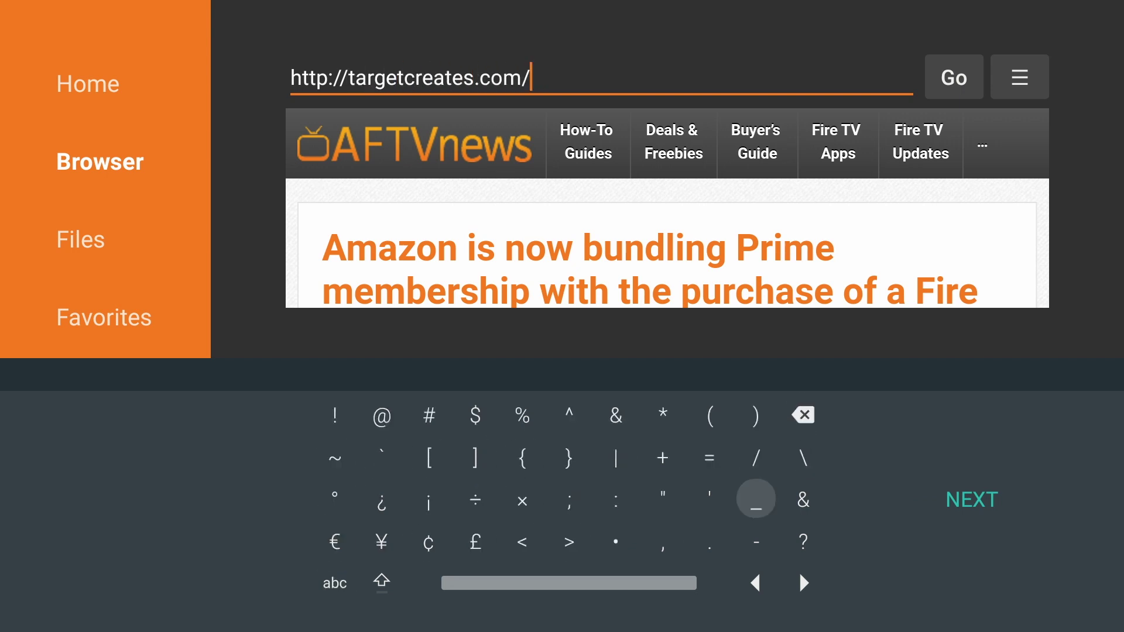
{"action": "key", "text": "Return"}
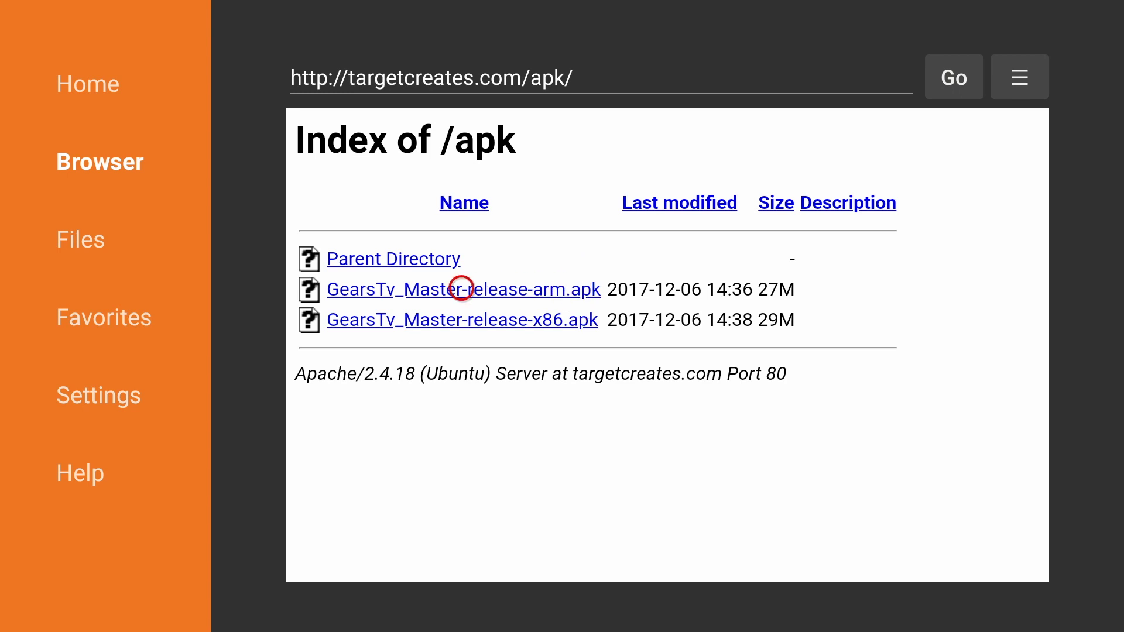
Download GearsTv_Master-release-arm.apk from the index page, install it and close the installer without opening the app
{"action": "left_click", "coordinate": [461, 288]}
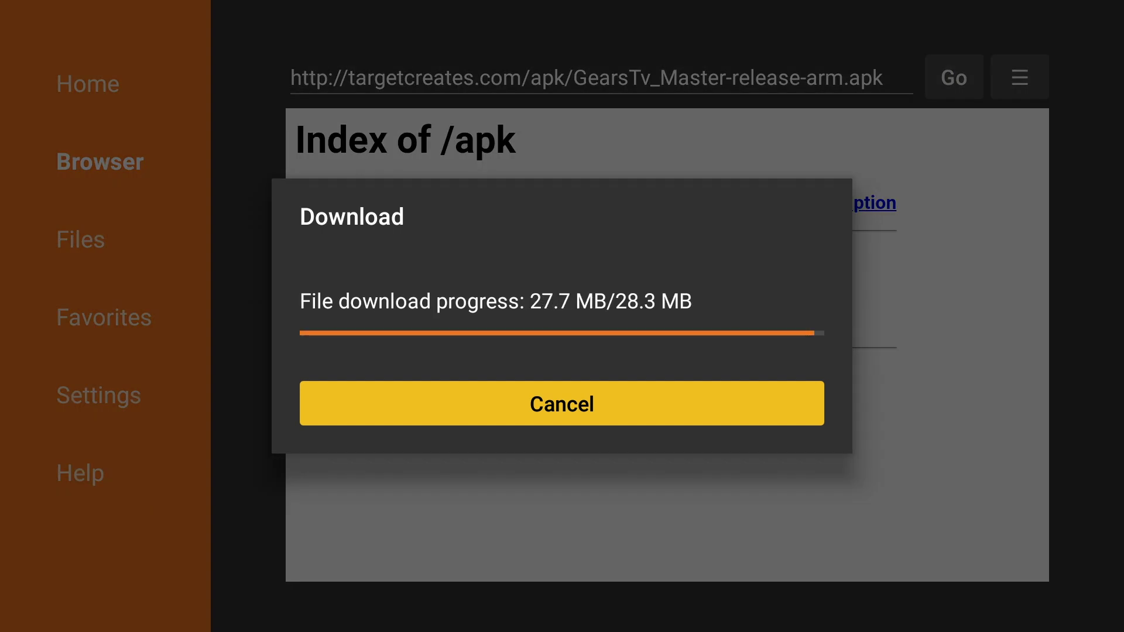
{"action": "key", "text": "Return"}
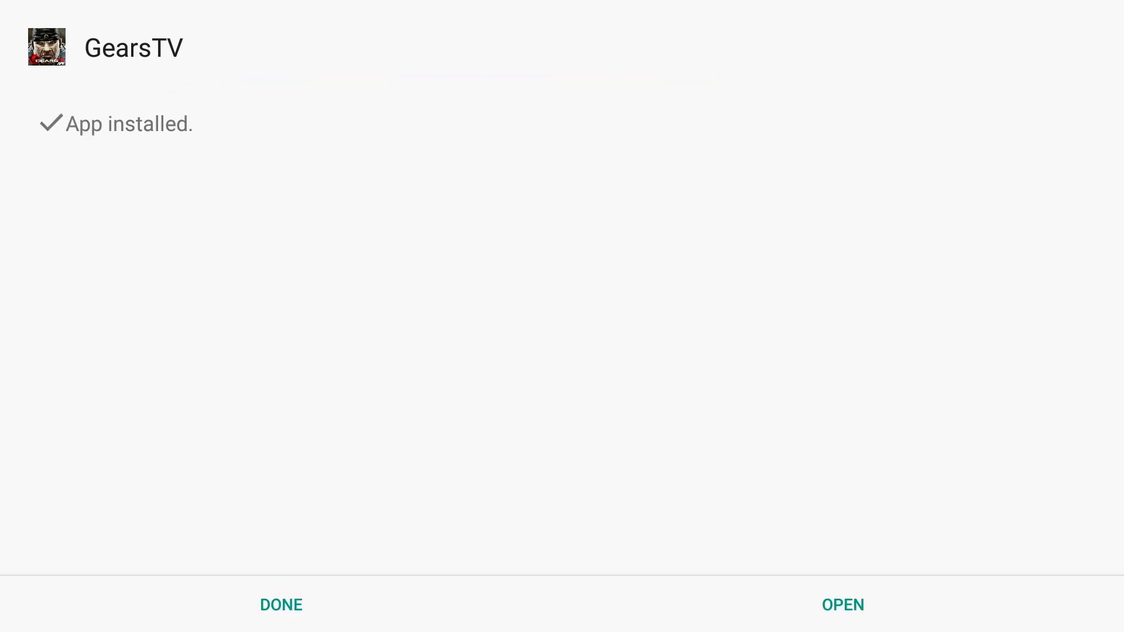
{"action": "left_click", "coordinate": [281, 604]}
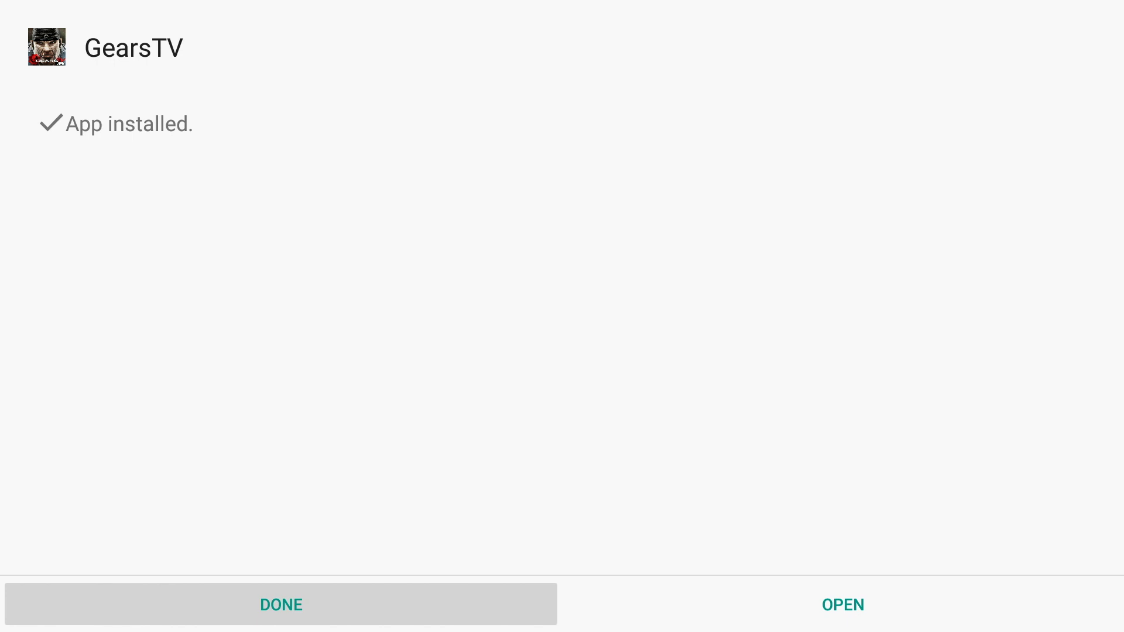
{"action": "key", "text": "Return"}
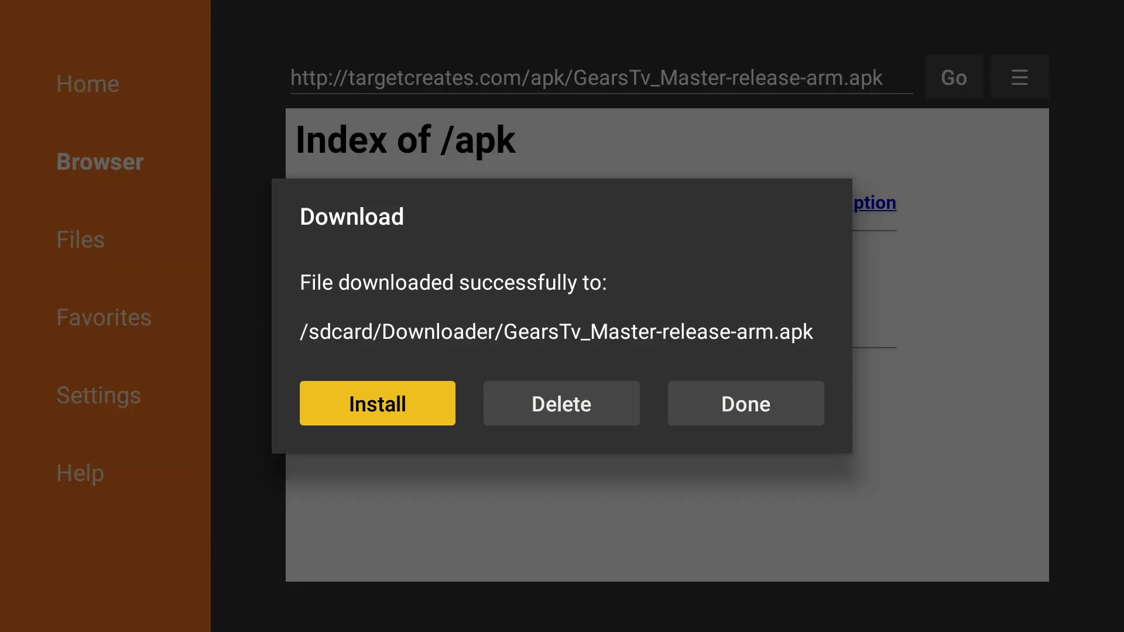
Delete the downloaded GearsTv_Master-release-arm.apk file and confirm the deletion
{"action": "key", "text": "Right"}
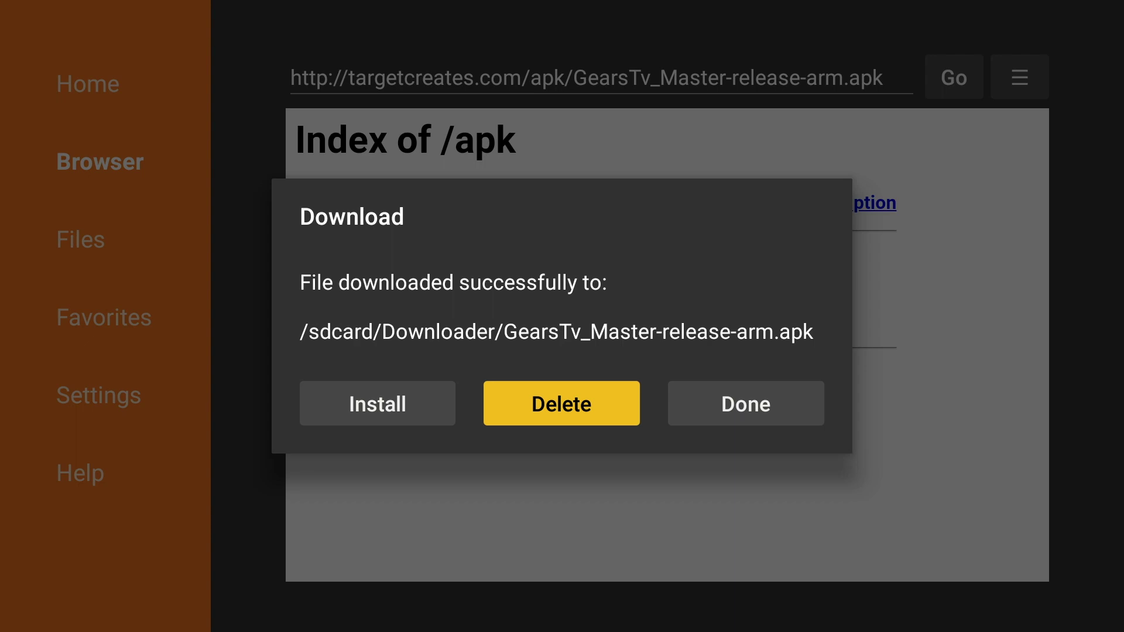
{"action": "key", "text": "Return"}
{"action": "key", "text": "Left"}
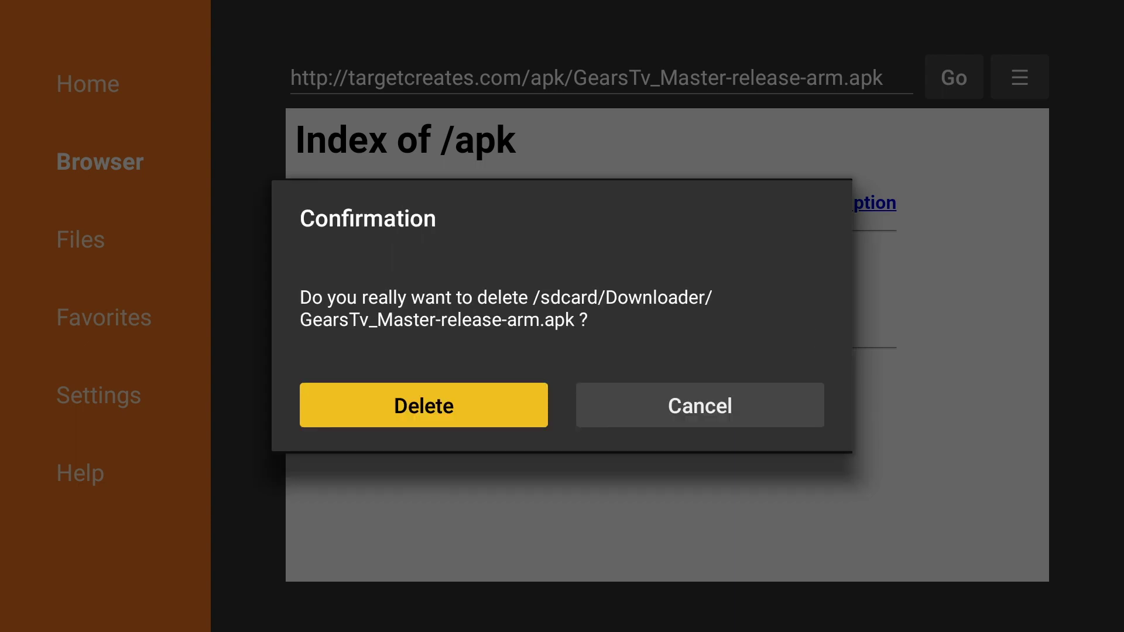
{"action": "key", "text": "Return"}
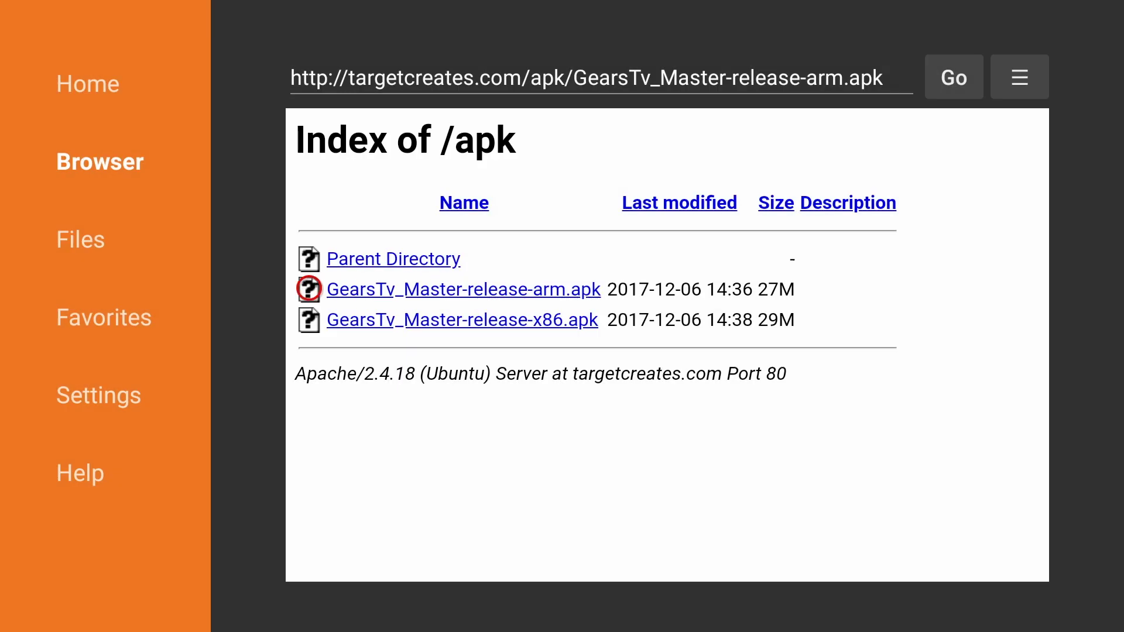
Return to Downloader's Home section, exit the app and go back to the Android TV home screen
{"action": "key", "text": "Left"}
{"action": "key", "text": "Up"}
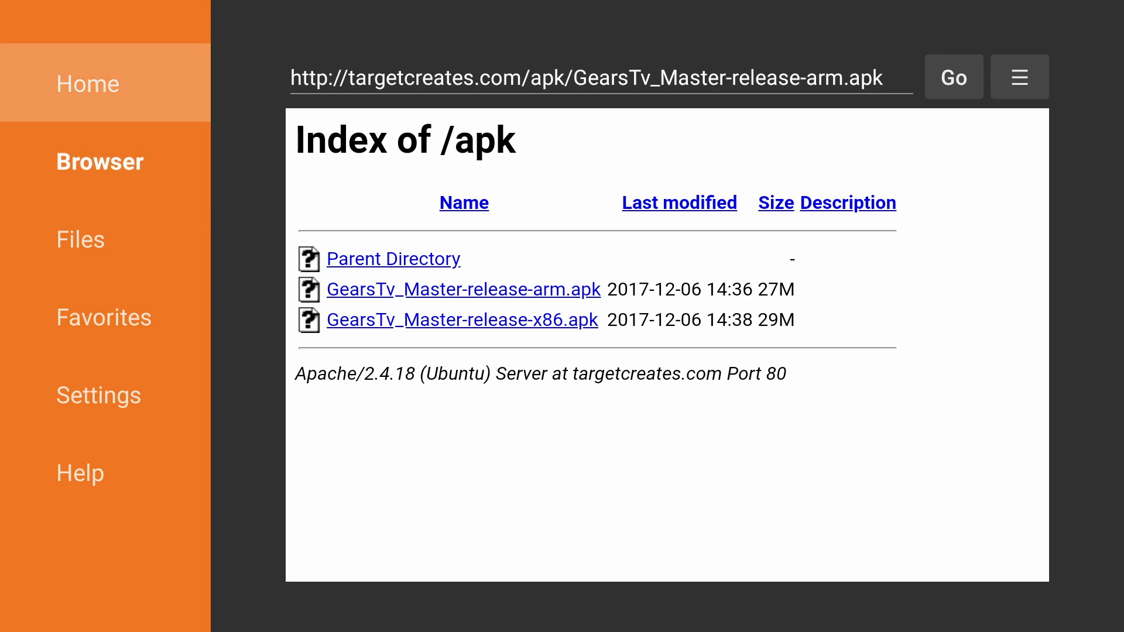
{"action": "key", "text": "Return"}
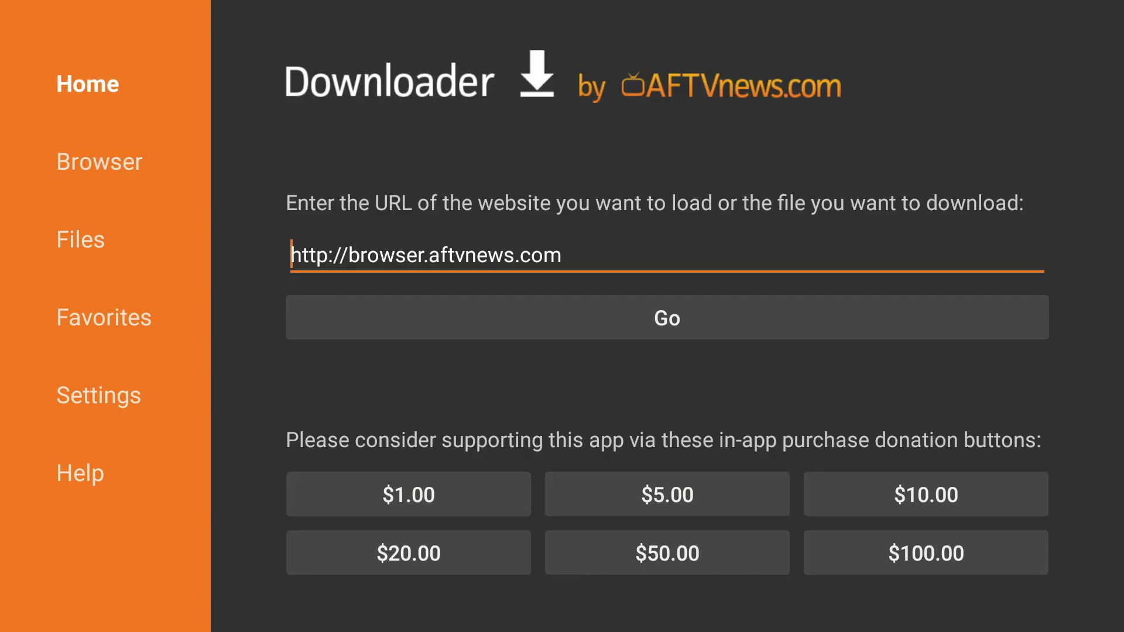
{"action": "key", "text": "Escape"}
{"action": "key", "text": "Escape"}
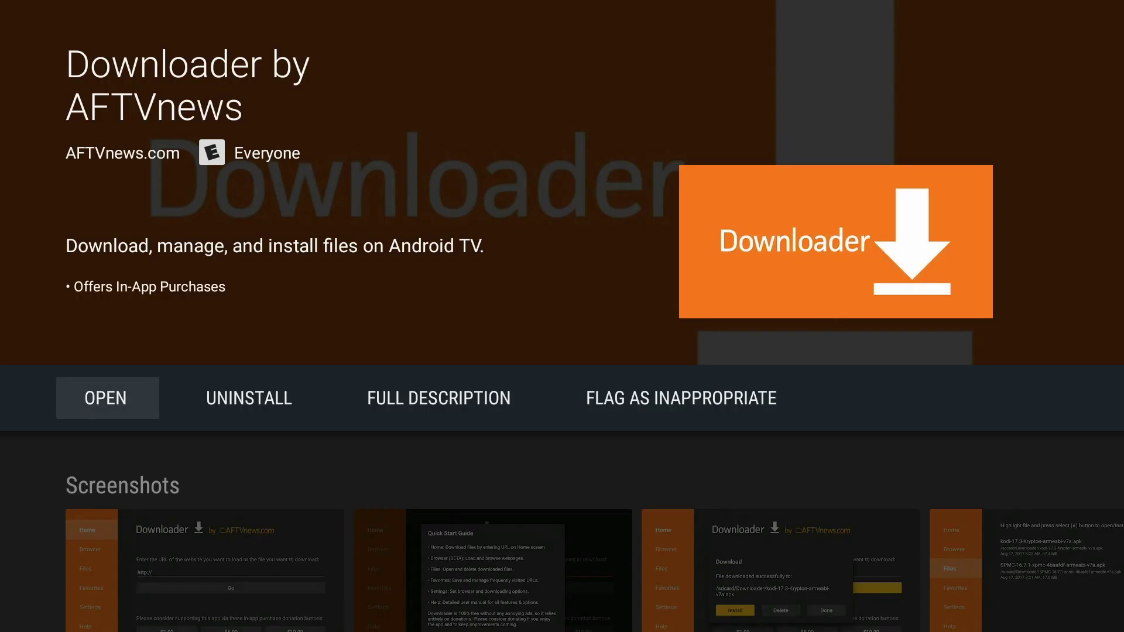
{"action": "key", "text": "Escape"}
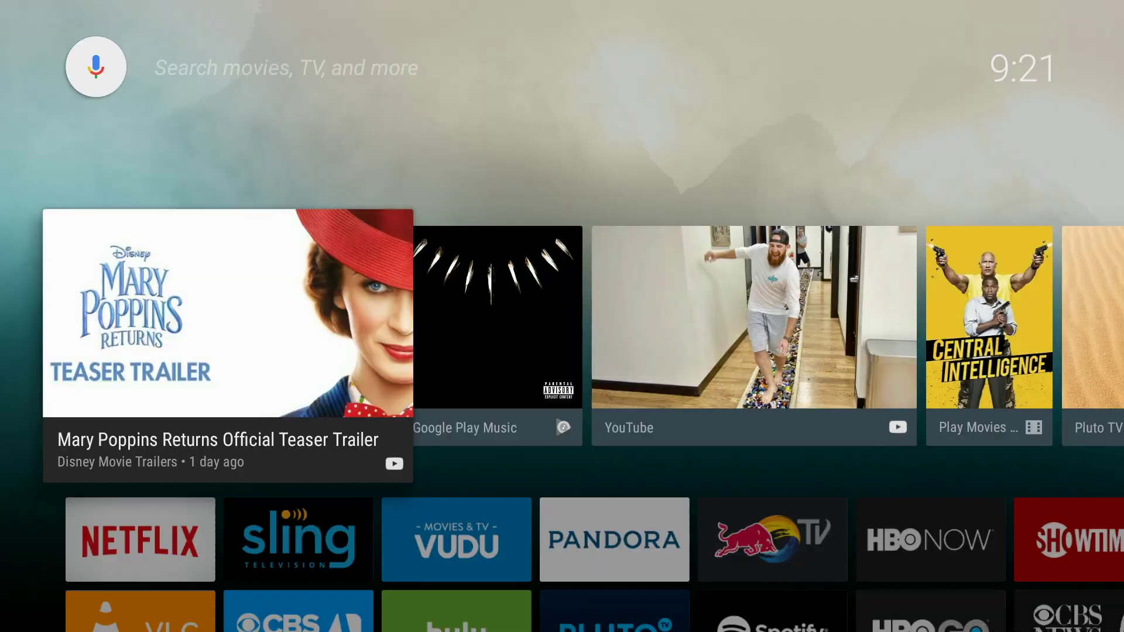
Look for the GearsTV app in the Apps row of the Android TV home screen
{"action": "key", "text": "Down"}
{"action": "key", "text": "Down"}
{"action": "key", "text": "Down"}
{"action": "key", "text": "Right"}
{"action": "key", "text": "Right"}
{"action": "key", "text": "Right"}
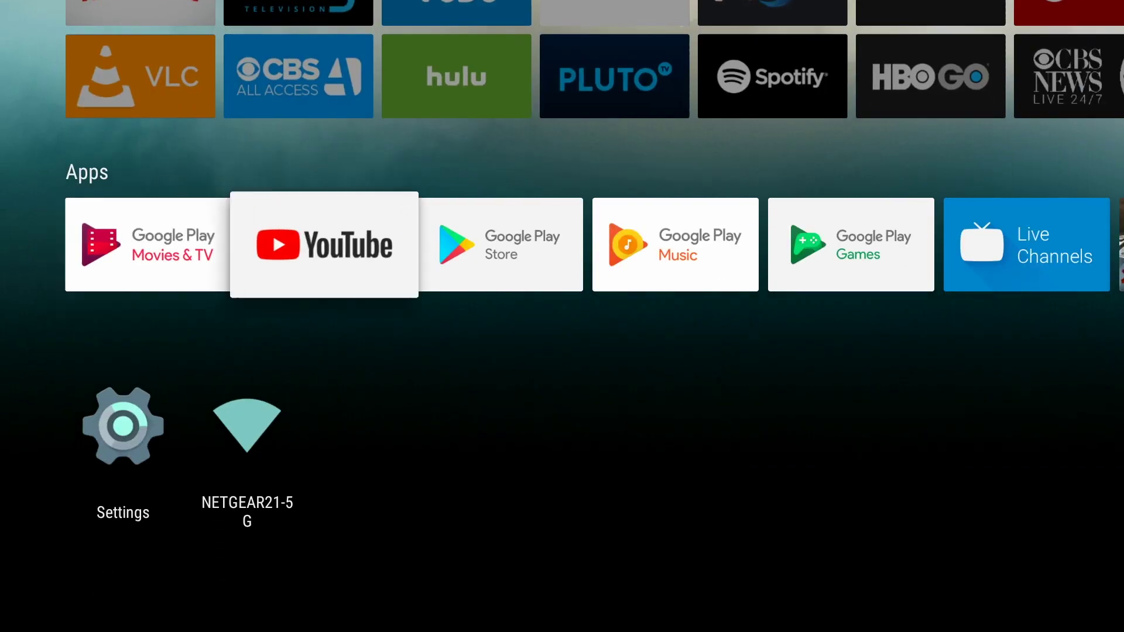
{"action": "key", "text": "Right"}
{"action": "key", "text": "Right"}
{"action": "key", "text": "Right"}
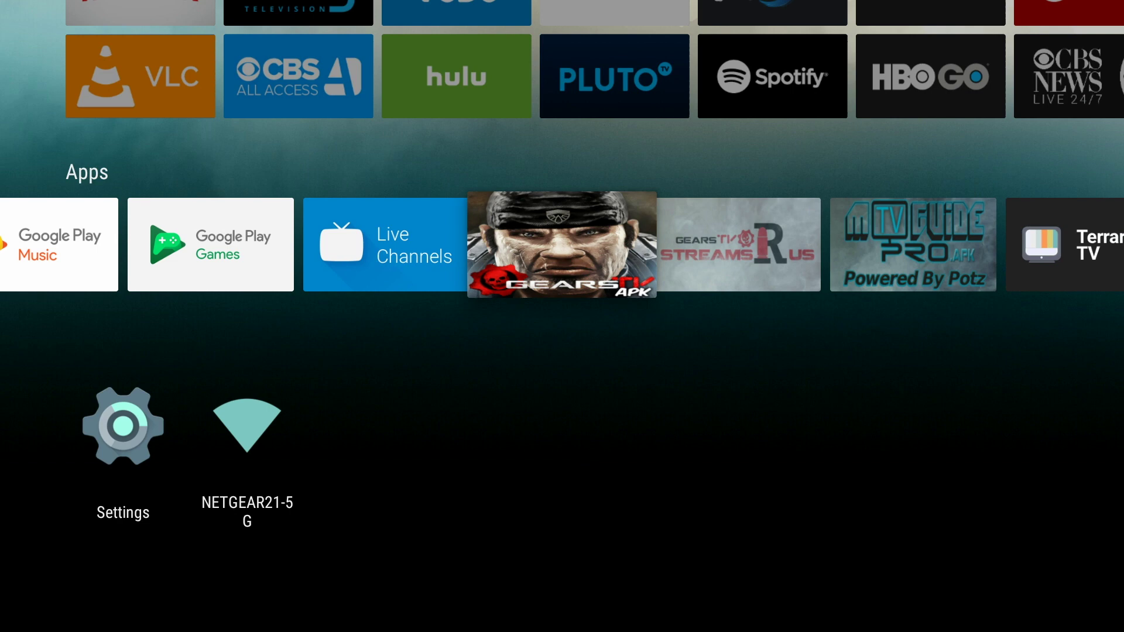
Open the Android TV settings and show the list of downloaded and system apps
{"action": "key", "text": "Left"}
{"action": "key", "text": "Left"}
{"action": "key", "text": "Left"}
{"action": "key", "text": "Left"}
{"action": "key", "text": "Left"}
{"action": "key", "text": "Left"}
{"action": "key", "text": "Down"}
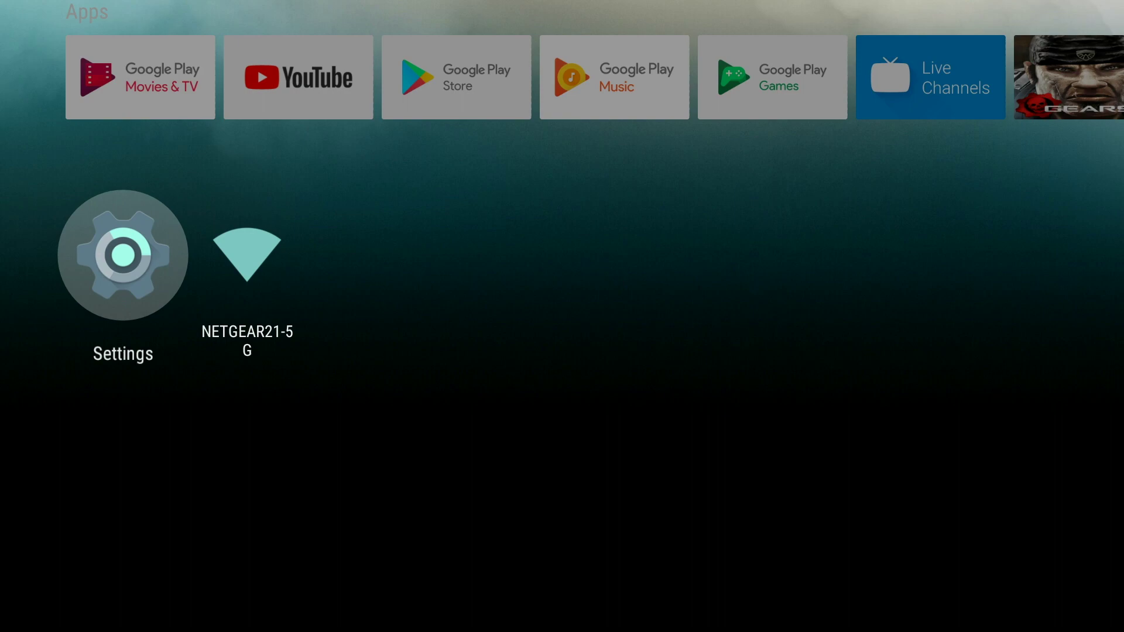
{"action": "key", "text": "Return"}
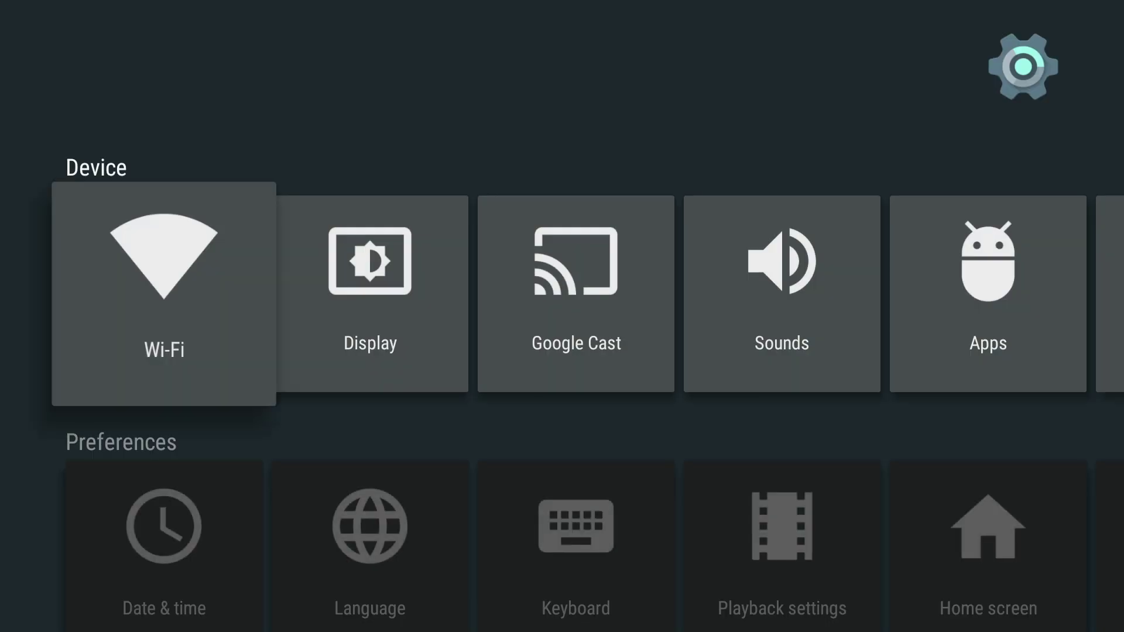
{"action": "key", "text": "Right"}
{"action": "key", "text": "Right"}
{"action": "key", "text": "Right"}
{"action": "key", "text": "Right"}
{"action": "key", "text": "Return"}
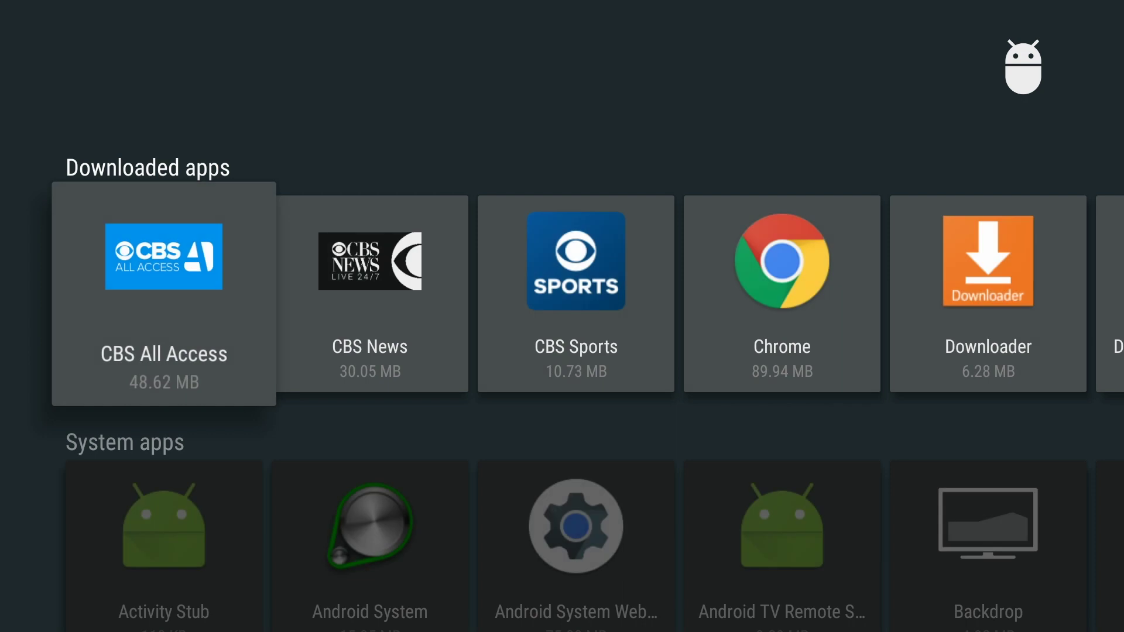
Open the app details of GearsTV from the downloaded apps
{"action": "key", "text": "Right"}
{"action": "key", "text": "Right"}
{"action": "key", "text": "Right"}
{"action": "key", "text": "Right"}
{"action": "key", "text": "Right"}
{"action": "key", "text": "Right"}
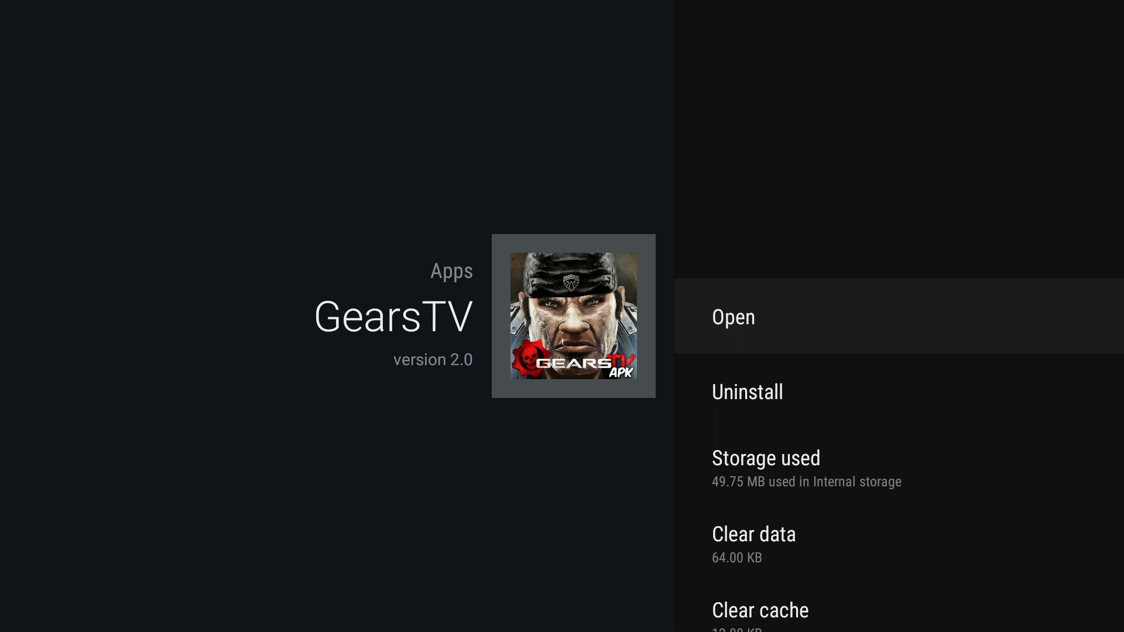
Review the GearsTV storage, data and cache options and launch the app from its details page
{"action": "key", "text": "Down"}
{"action": "key", "text": "Down"}
{"action": "key", "text": "Down"}
{"action": "key", "text": "Down"}
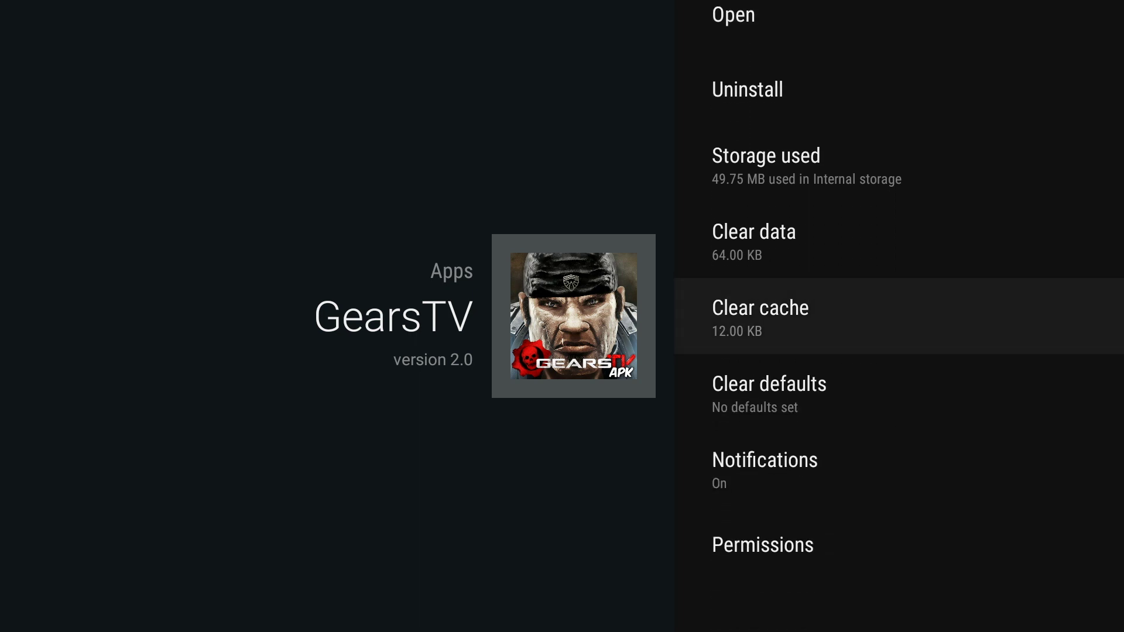
{"action": "key", "text": "Up"}
{"action": "key", "text": "Up"}
{"action": "key", "text": "Up"}
{"action": "key", "text": "Up"}
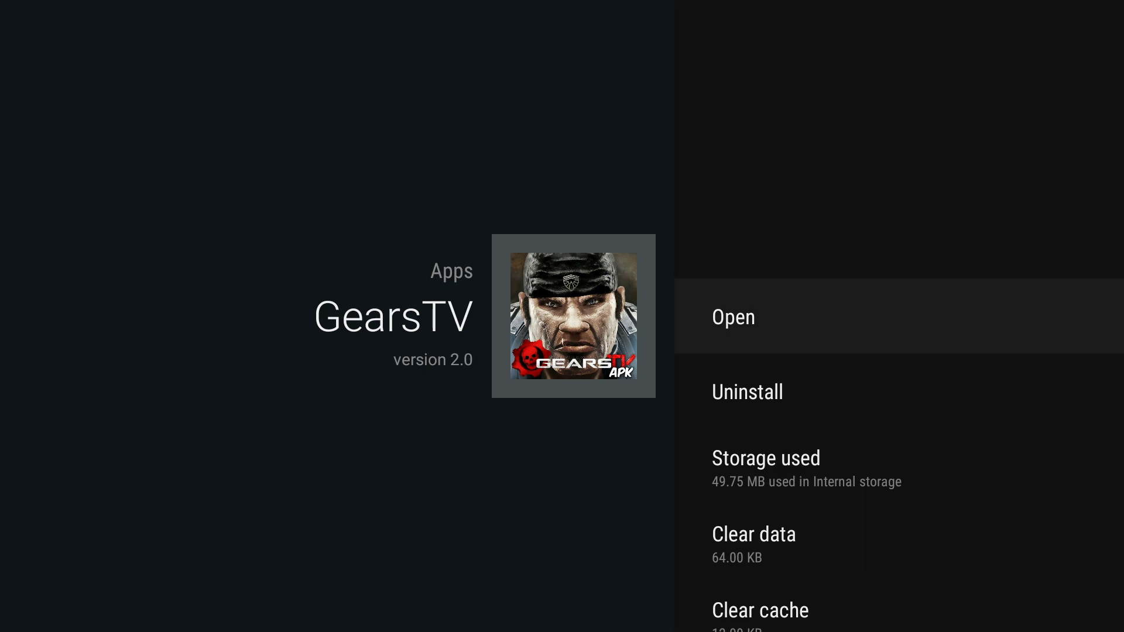
{"action": "key", "text": "Return"}
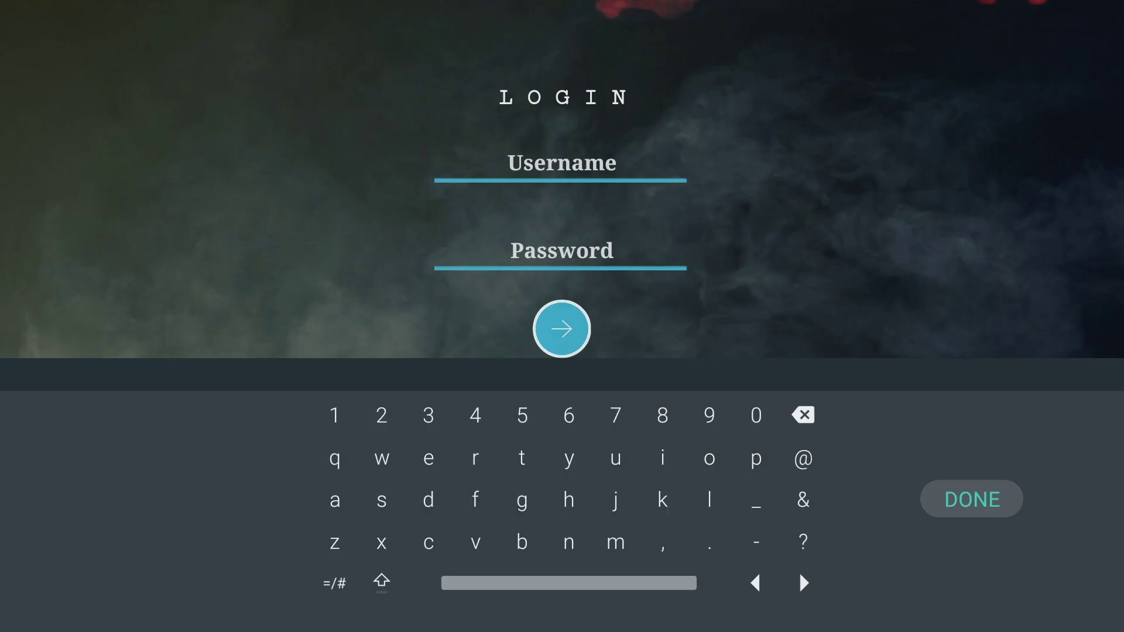